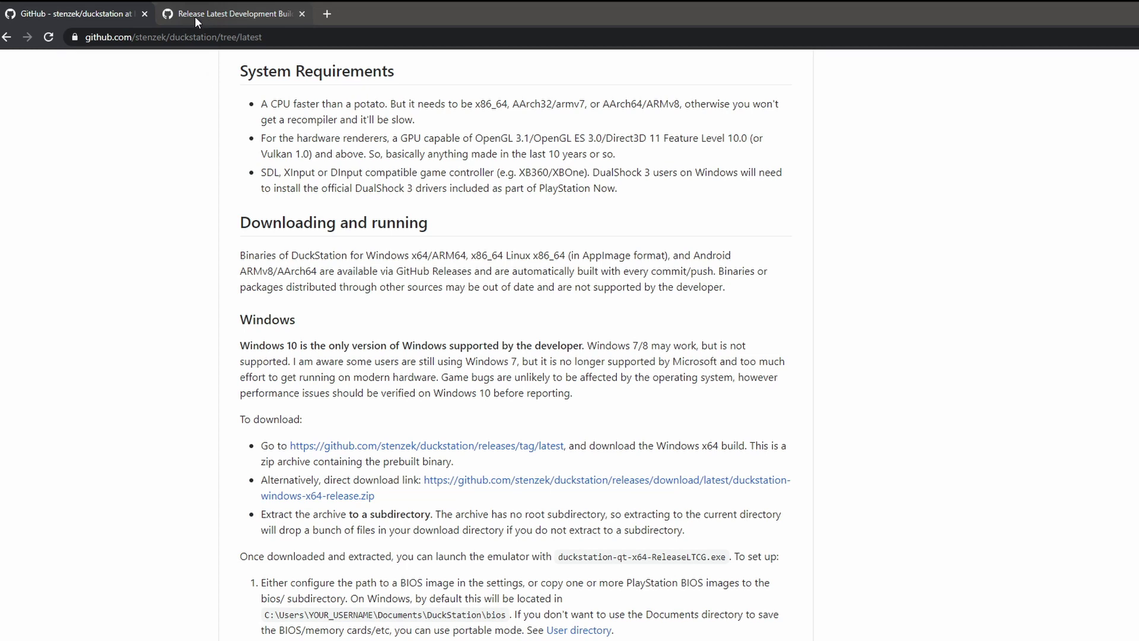
Download duckstation-windows-x64-release.zip from the latest development build on DuckStation's GitHub releases page
scroll(413, 349, "up", 2)
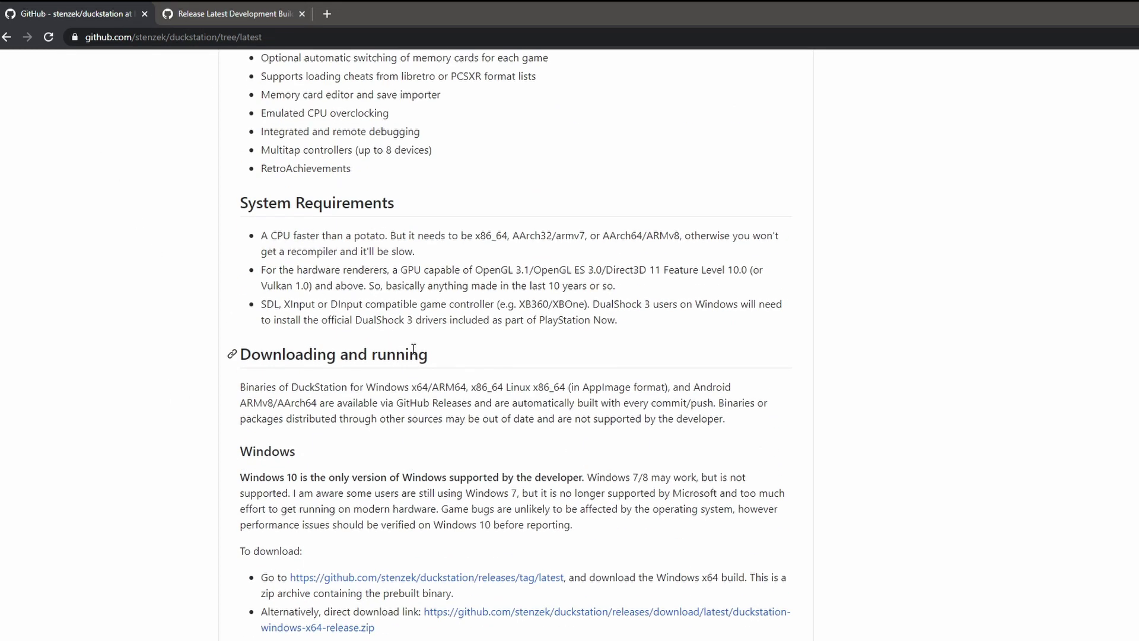
scroll(414, 349, "down", 5)
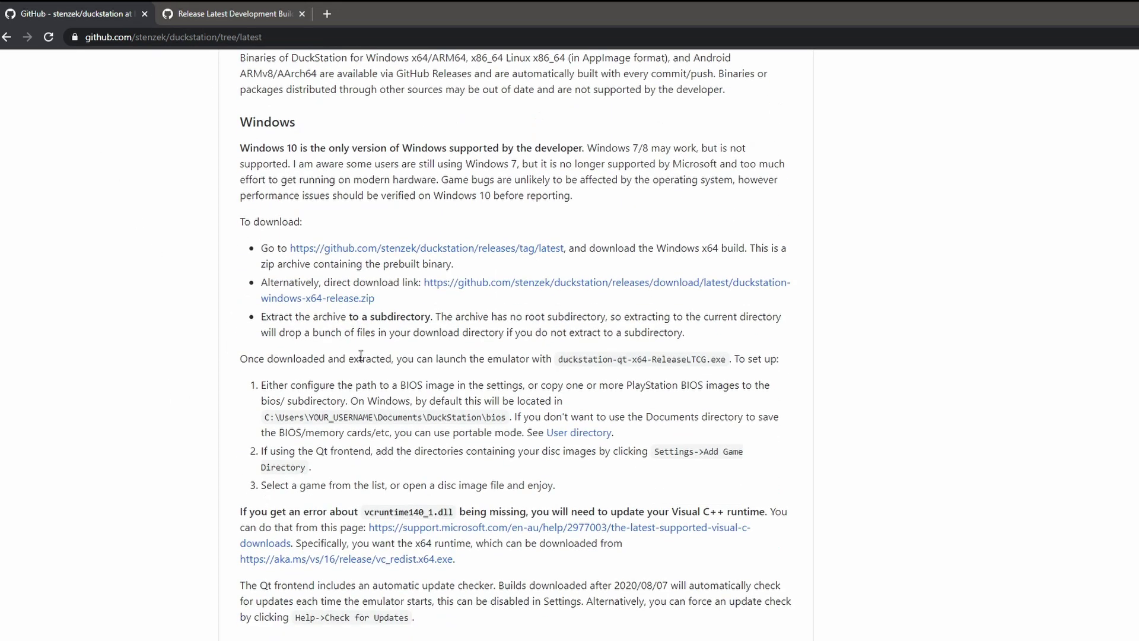
scroll(255, 348, "up", 1)
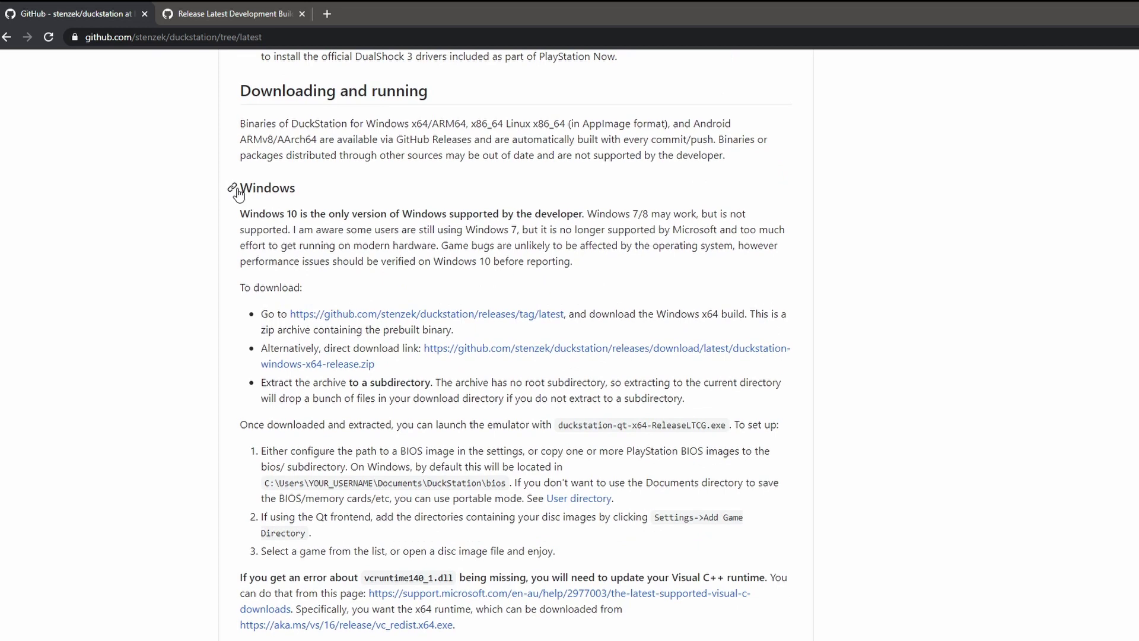
left_click(219, 16)
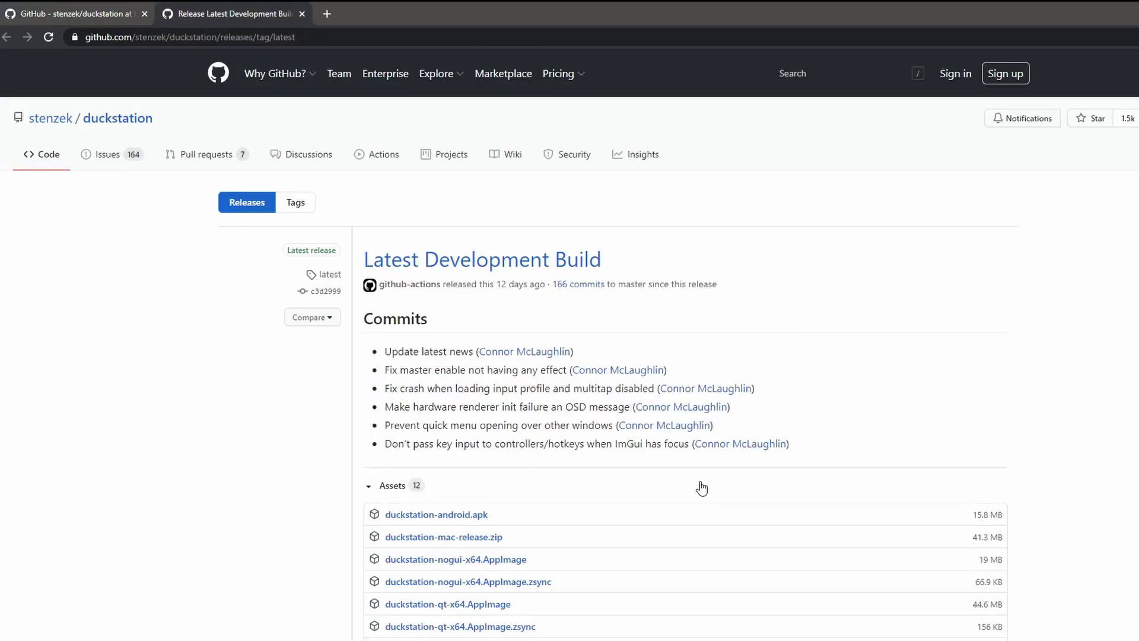
scroll(702, 485, "down", 4)
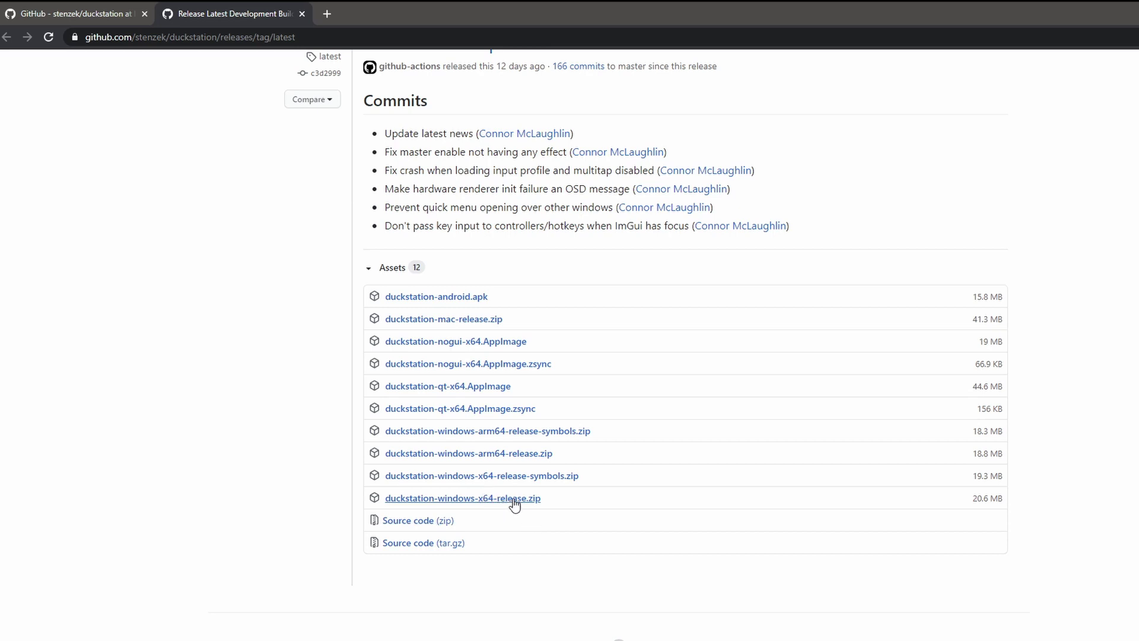
left_click(514, 501)
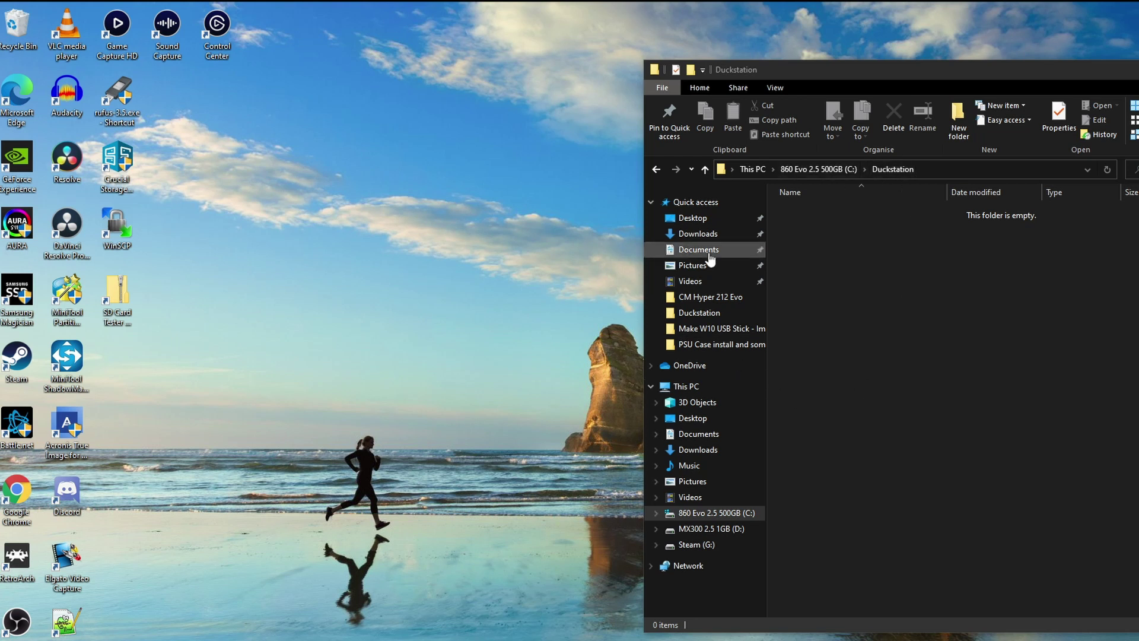
Open the Downloads folder in a separate window and move duckstation-windows-x64-release.zip into the Duckstation folder on the C: drive
right_click(709, 234)
left_click(785, 262)
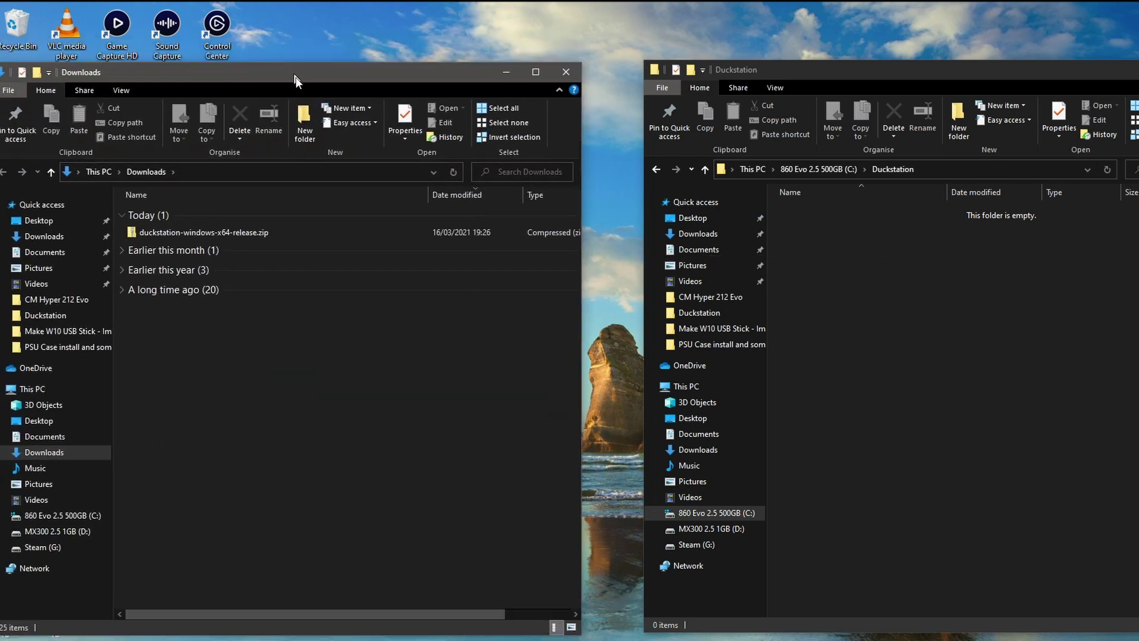
left_click_drag(304, 26, 333, 83)
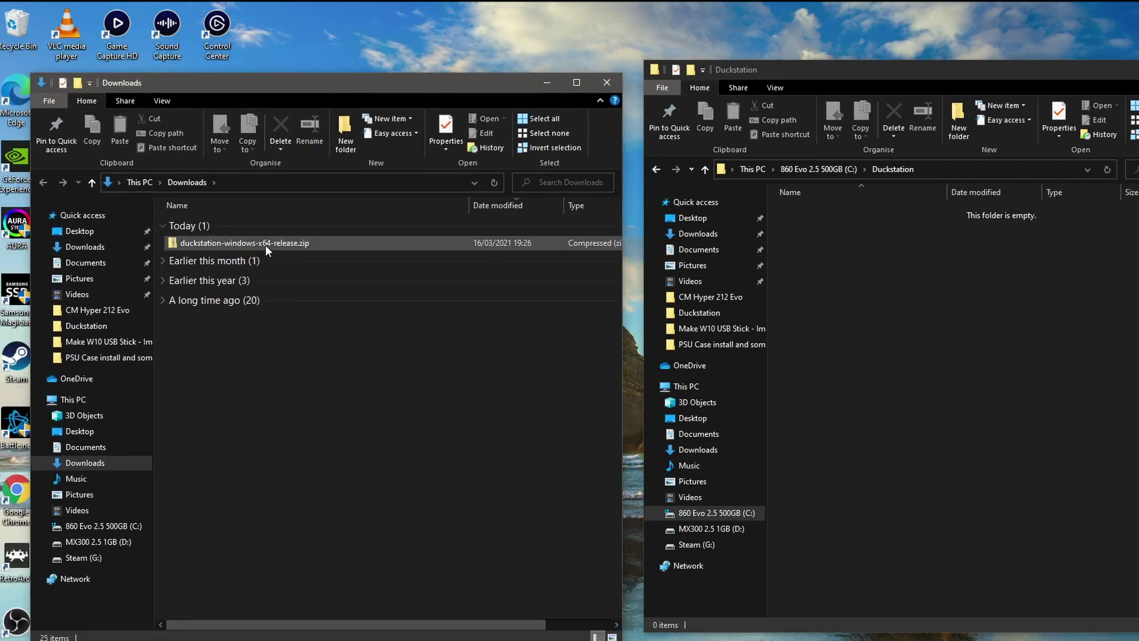
left_click_drag(254, 243, 911, 331)
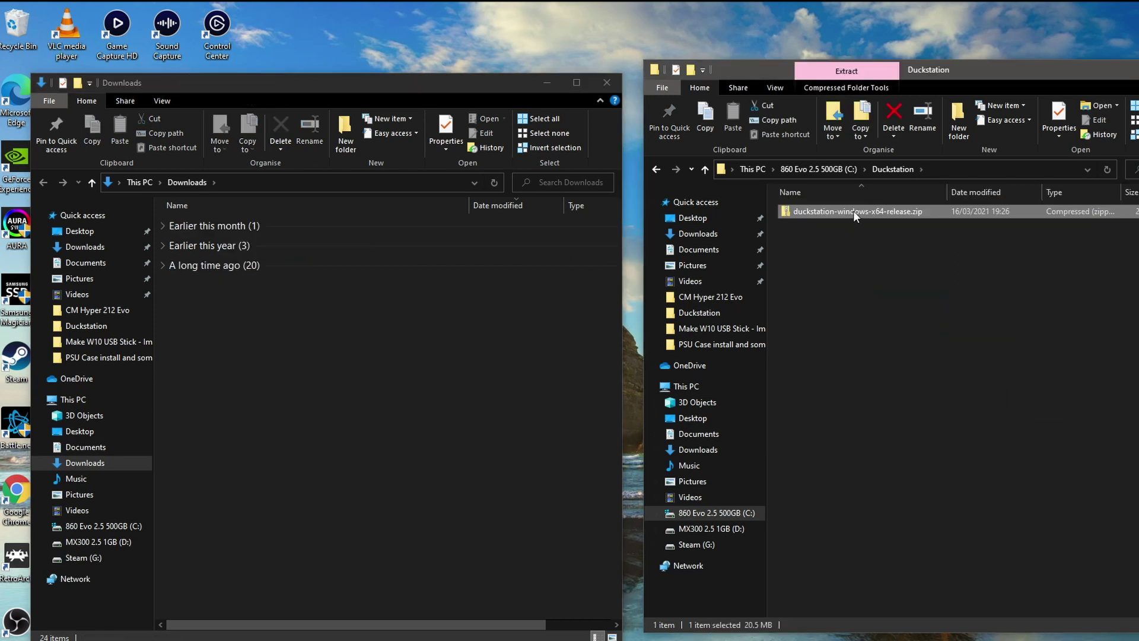
Extract the zip directly into the Duckstation folder with 7-Zip and move the archive back to Downloads
right_click(859, 209)
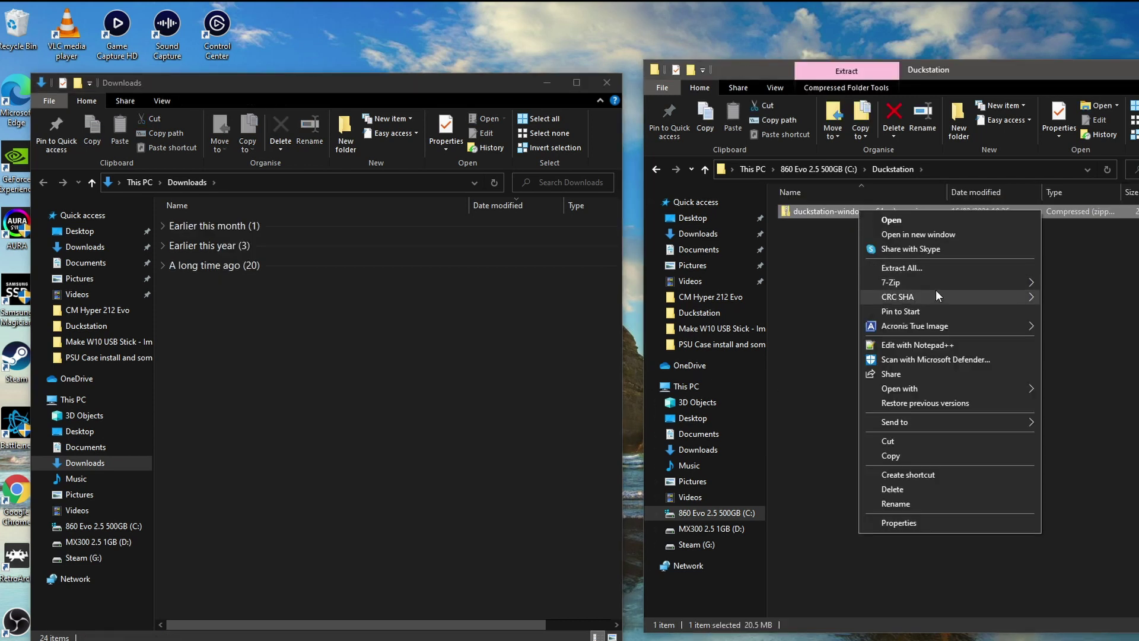
mouse_move(938, 283)
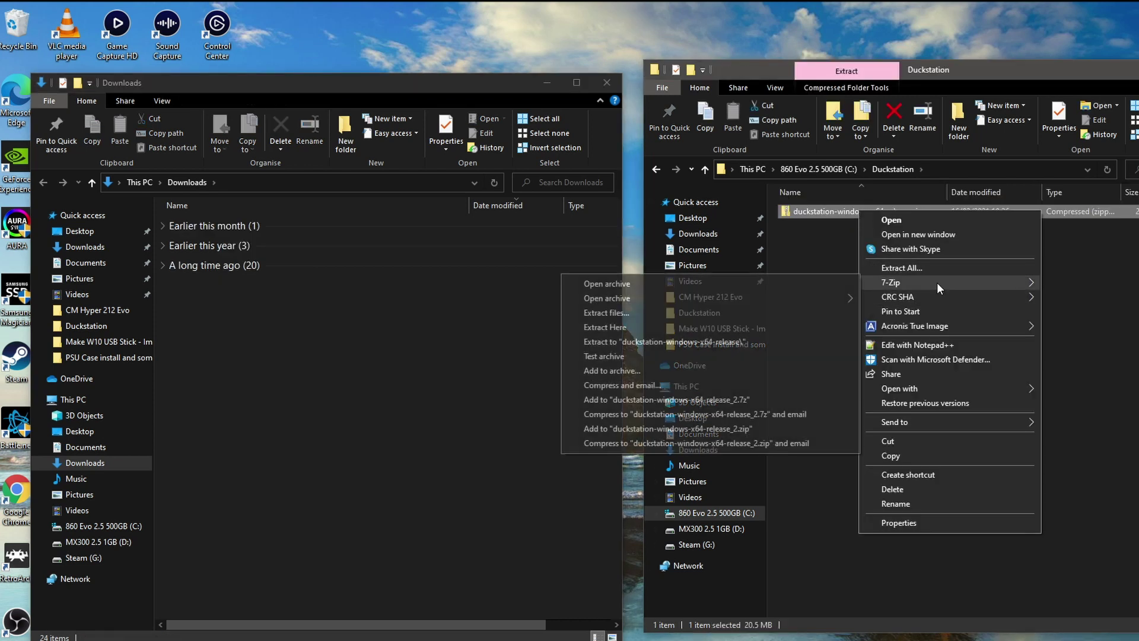
left_click(680, 328)
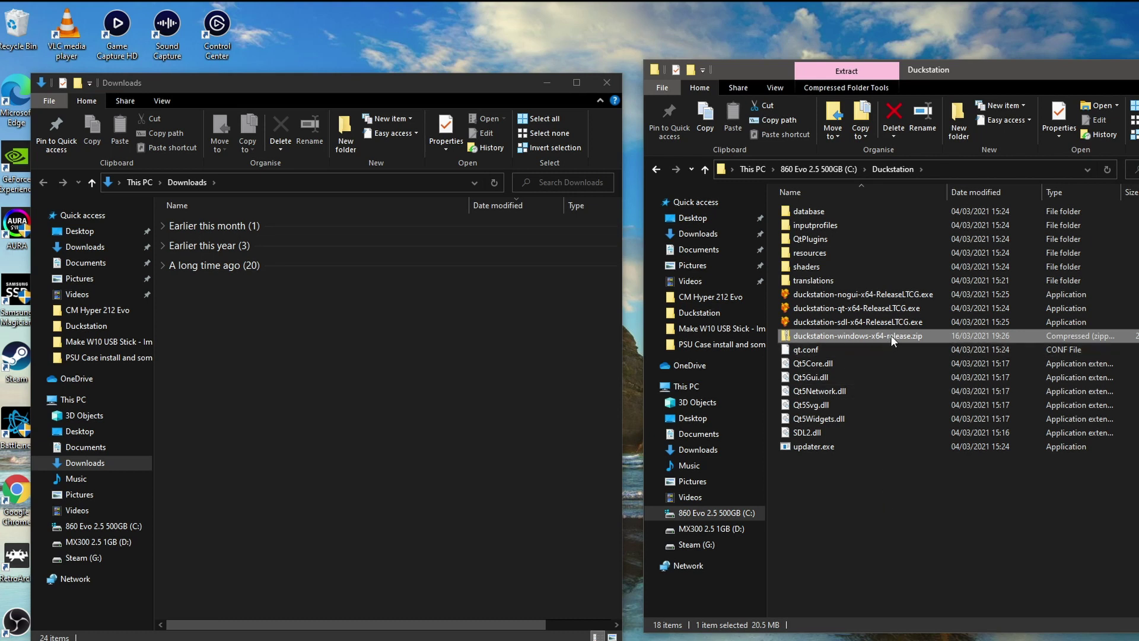
left_click_drag(890, 337, 168, 223)
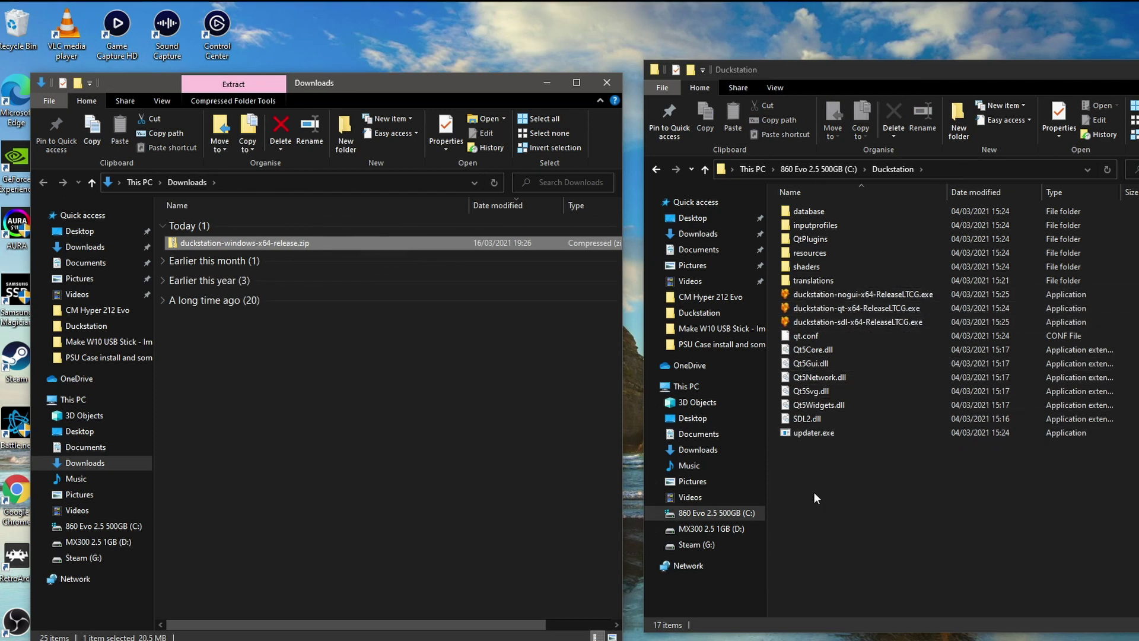
Create a folder named Bios inside the Duckstation folder and place the BIOS file SCPH1001.BIN in it
left_click(801, 482)
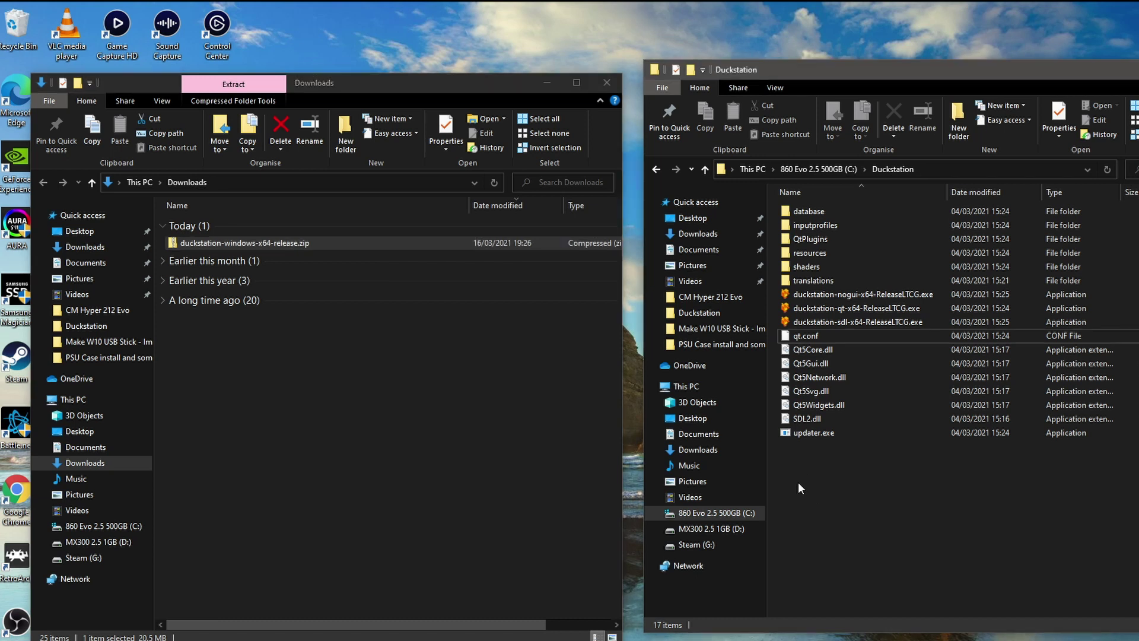
left_click(959, 128)
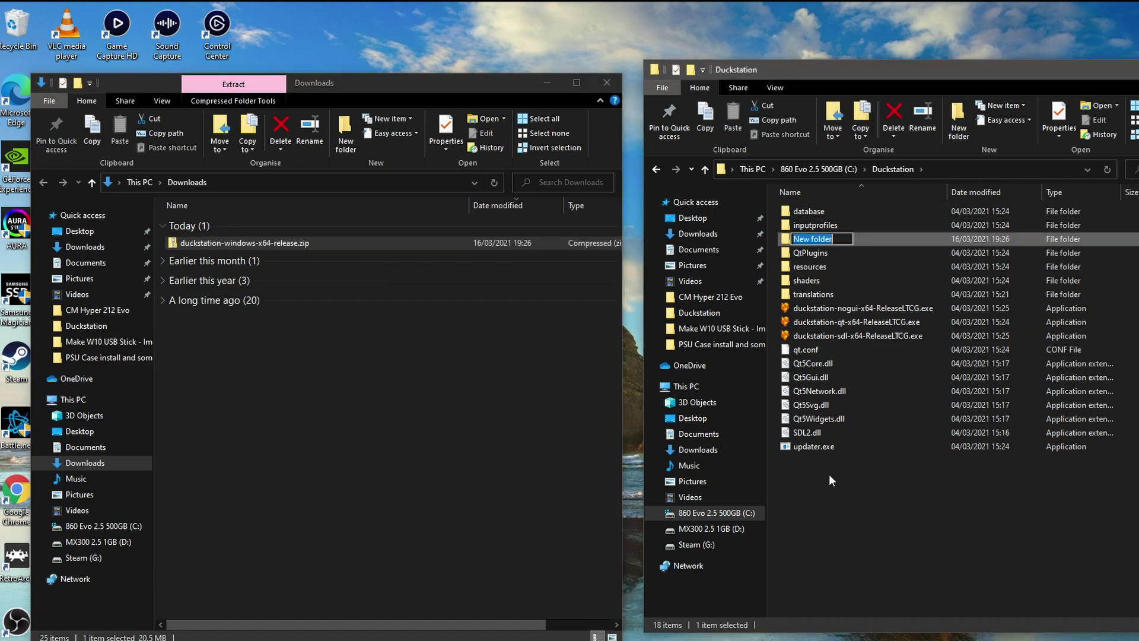
type("Bios")
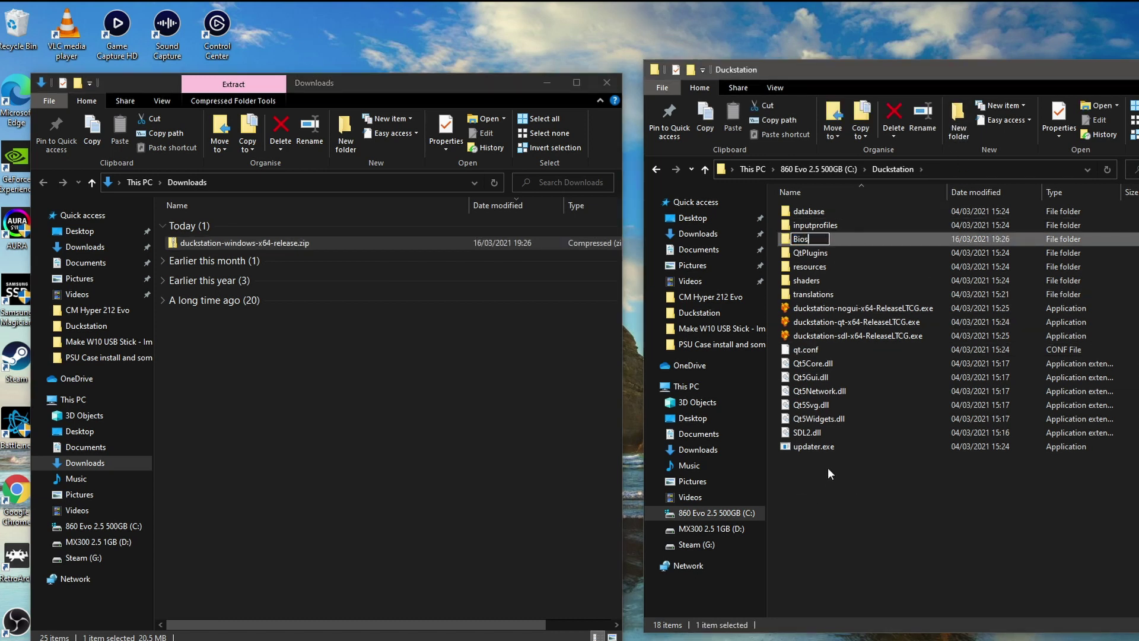
key("Return")
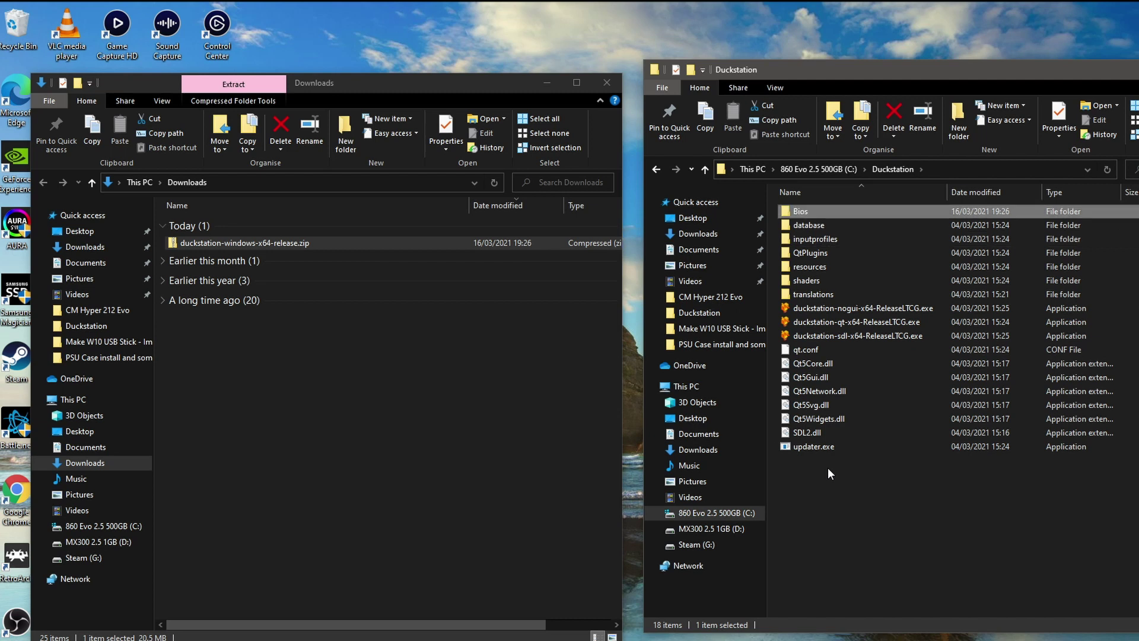
double_click(789, 213)
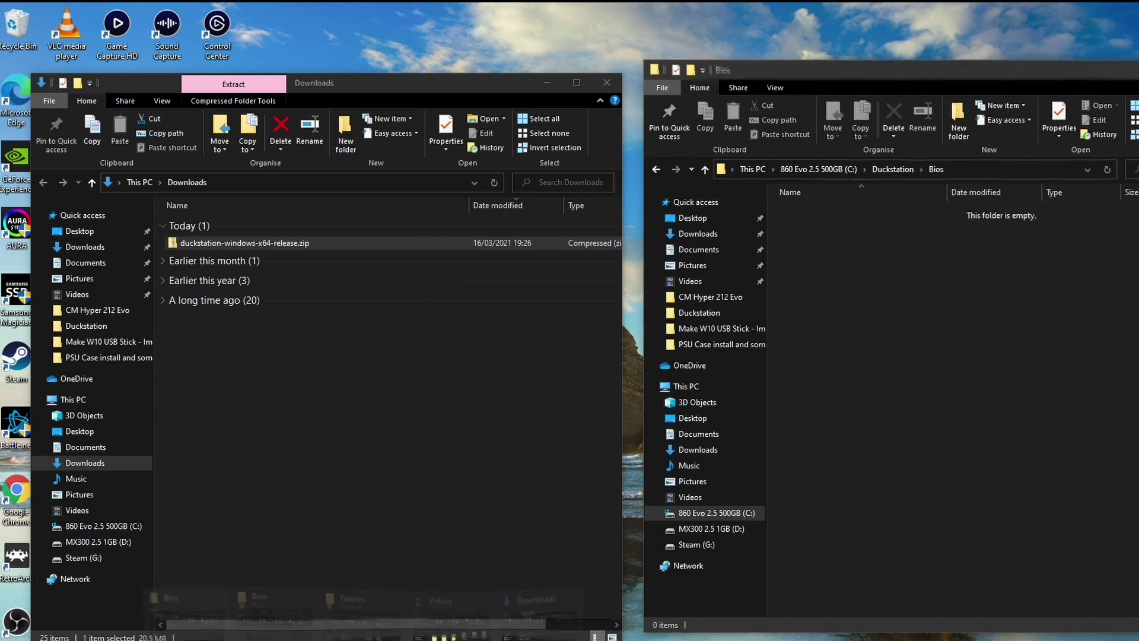
left_click_drag(0, 475, 824, 287)
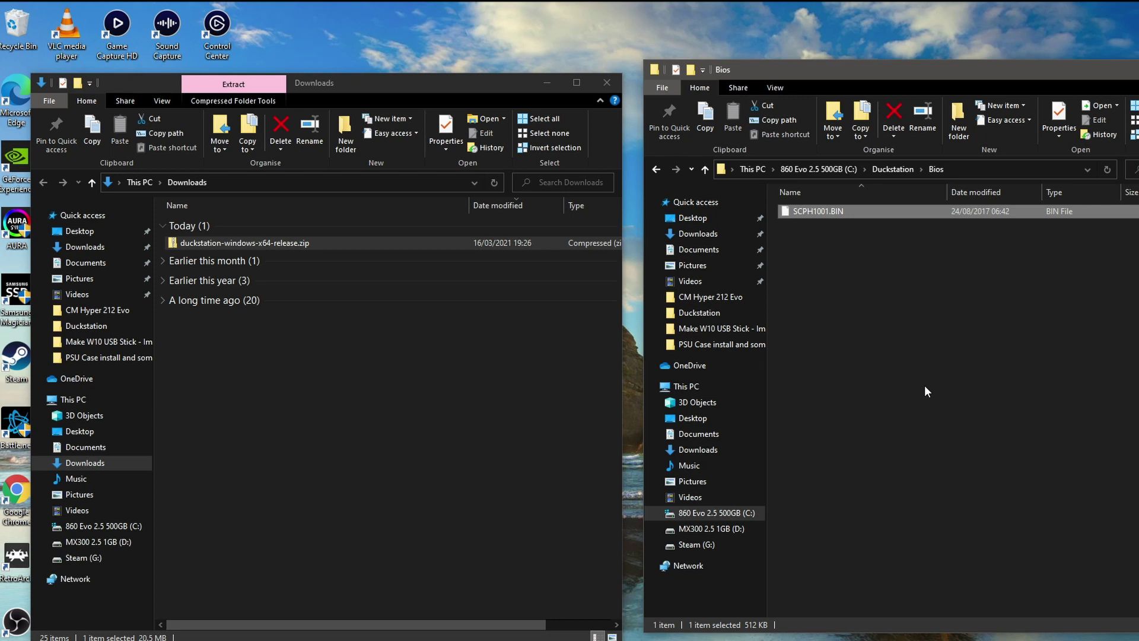
Create a Games folder inside Duckstation and add the Castlevania - Symphony of the Night, Hogs of War and Toy Story Racer folders
left_click(706, 170)
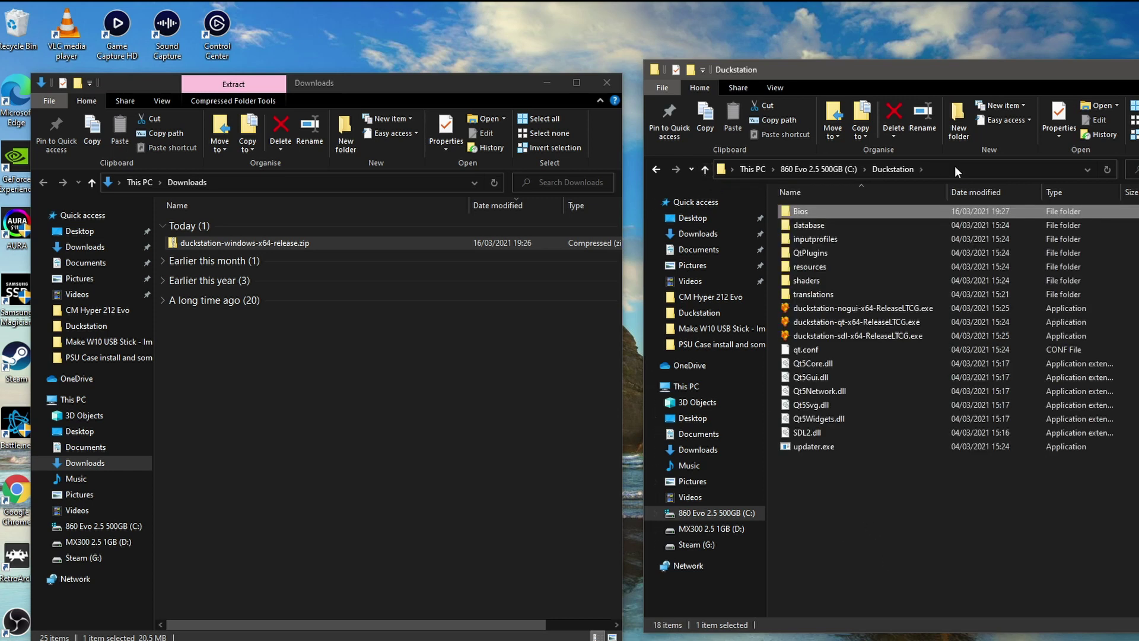
left_click(959, 125)
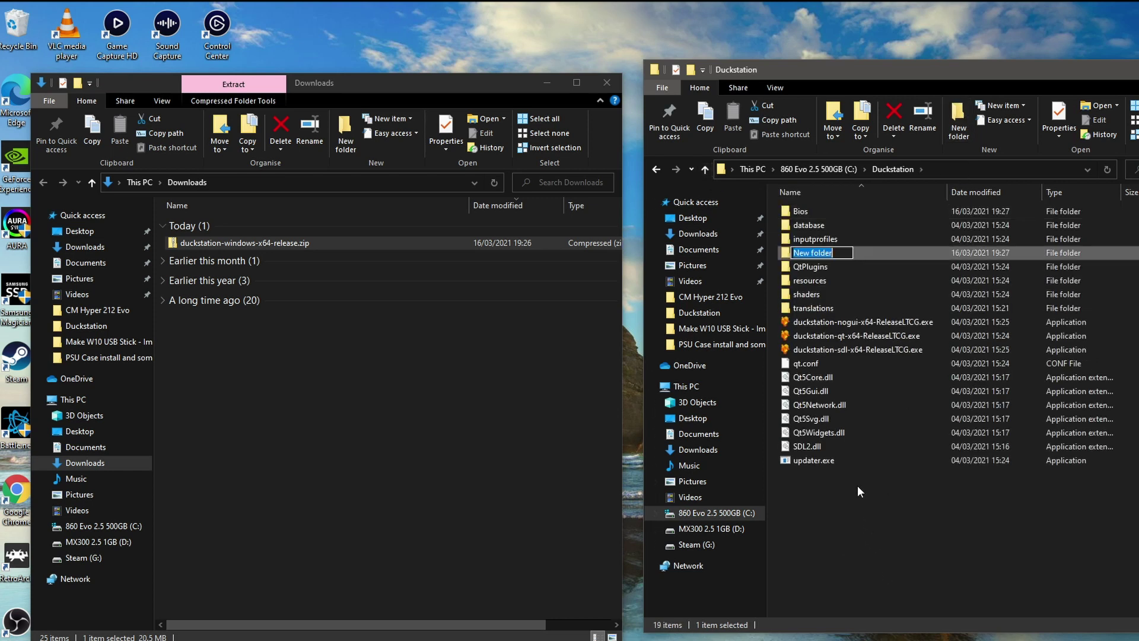
key("BackSpace")
type("Games")
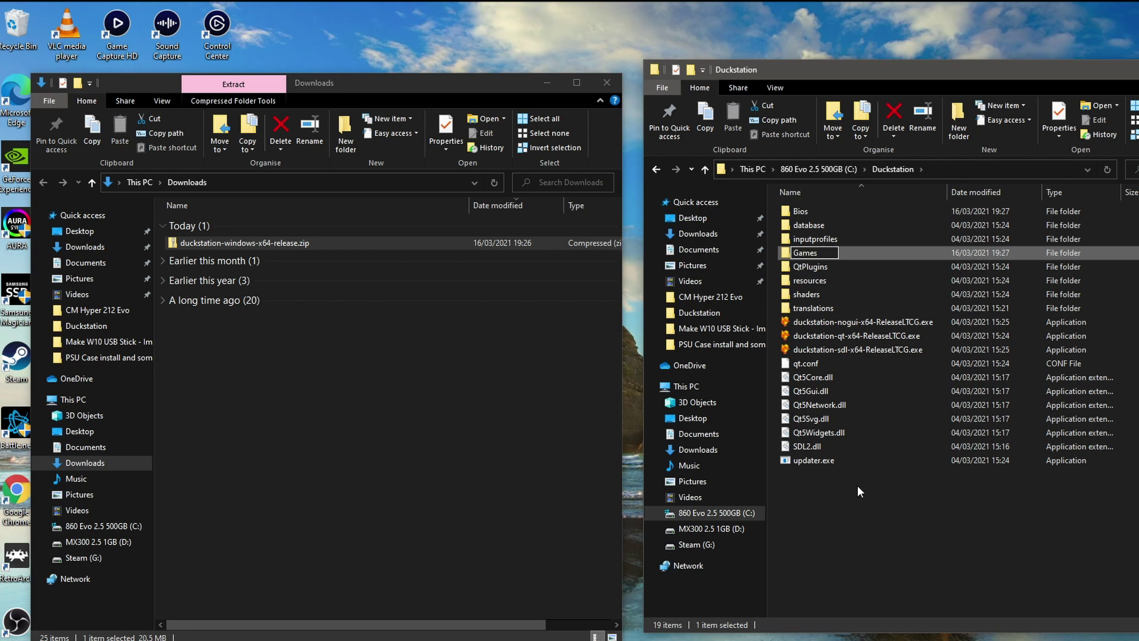
key("Return")
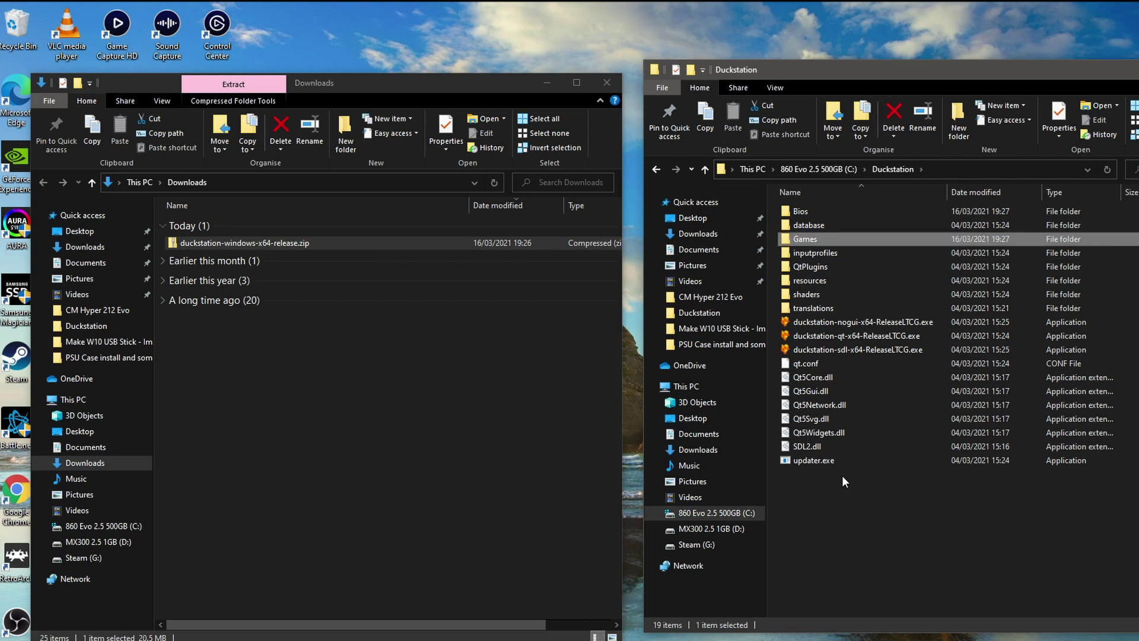
double_click(788, 240)
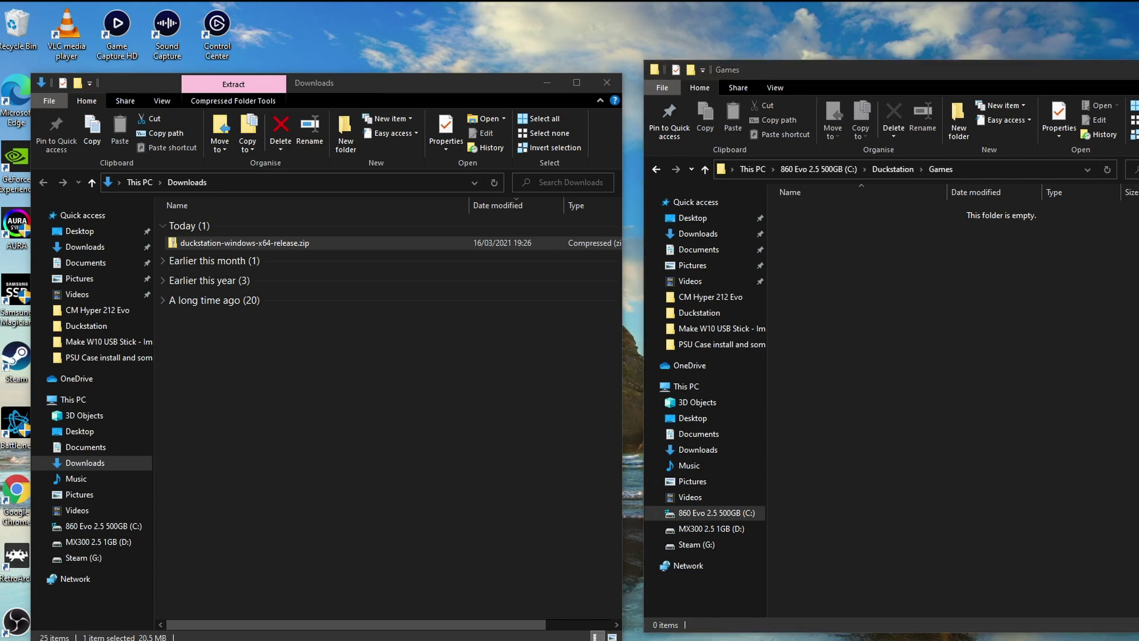
left_click_drag(245, 243, 857, 340)
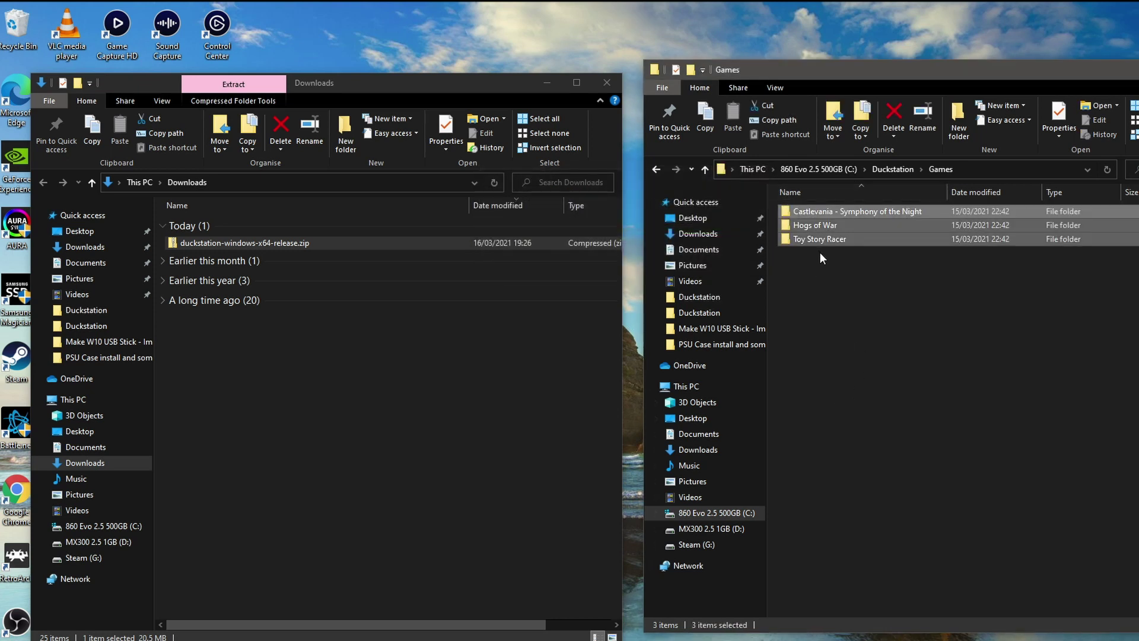
Look at the game files inside the Toy Story Racer folder and return to the Games folder
left_click(785, 240)
double_click(785, 240)
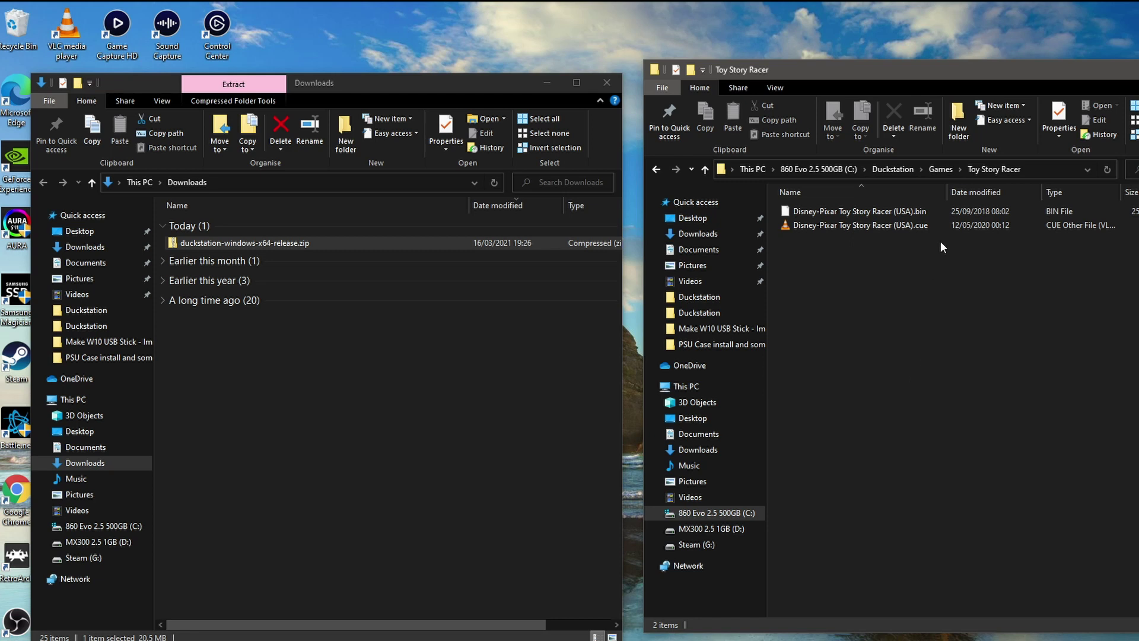
left_click(705, 169)
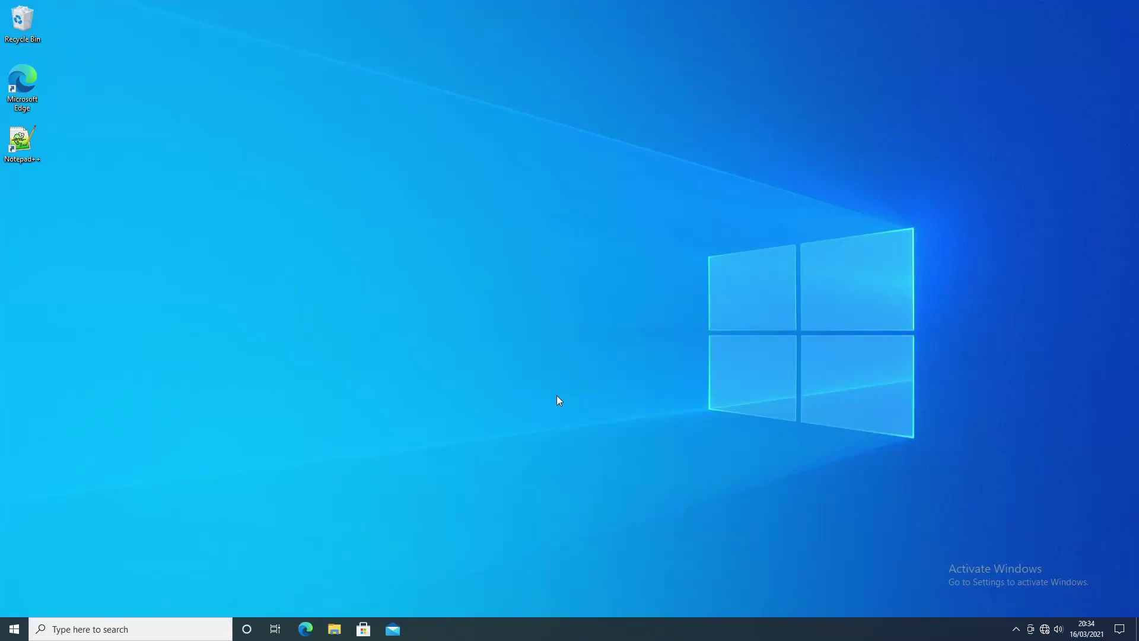
Open the Duckstation folder in File Explorer and launch duckstation-qt-x64-ReleaseLTCG.exe
left_click(334, 629)
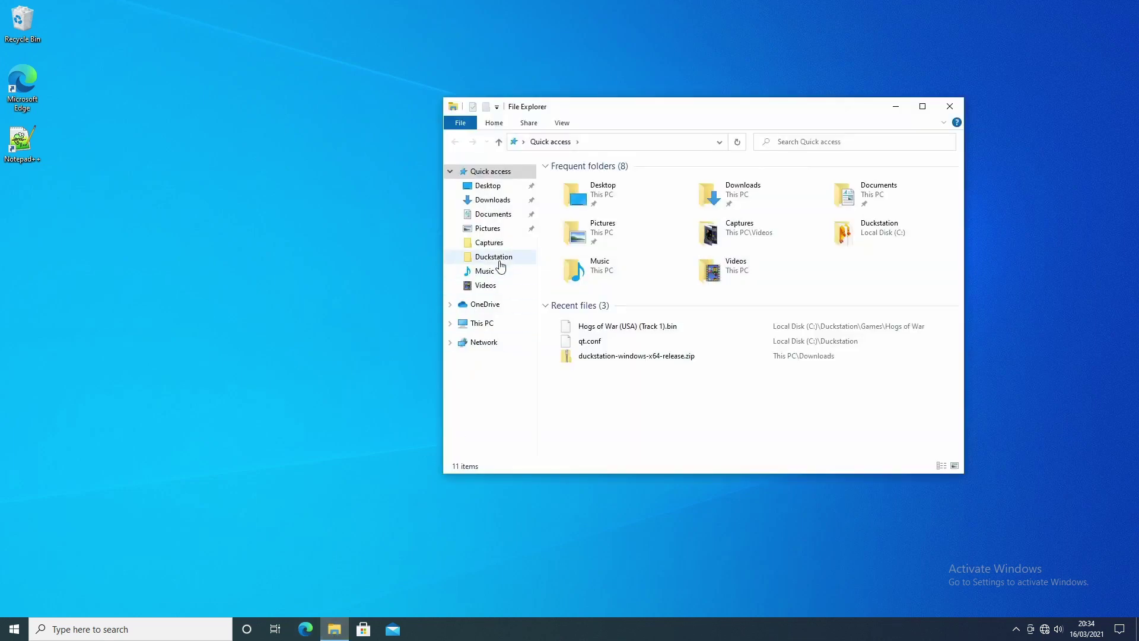
left_click(498, 257)
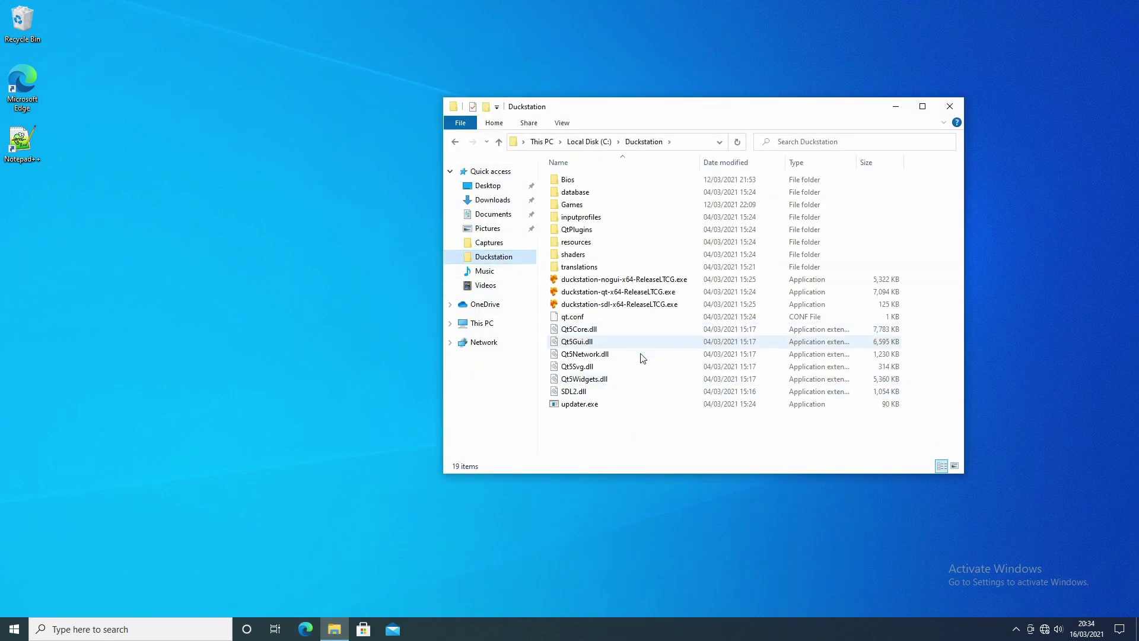
left_click(641, 297)
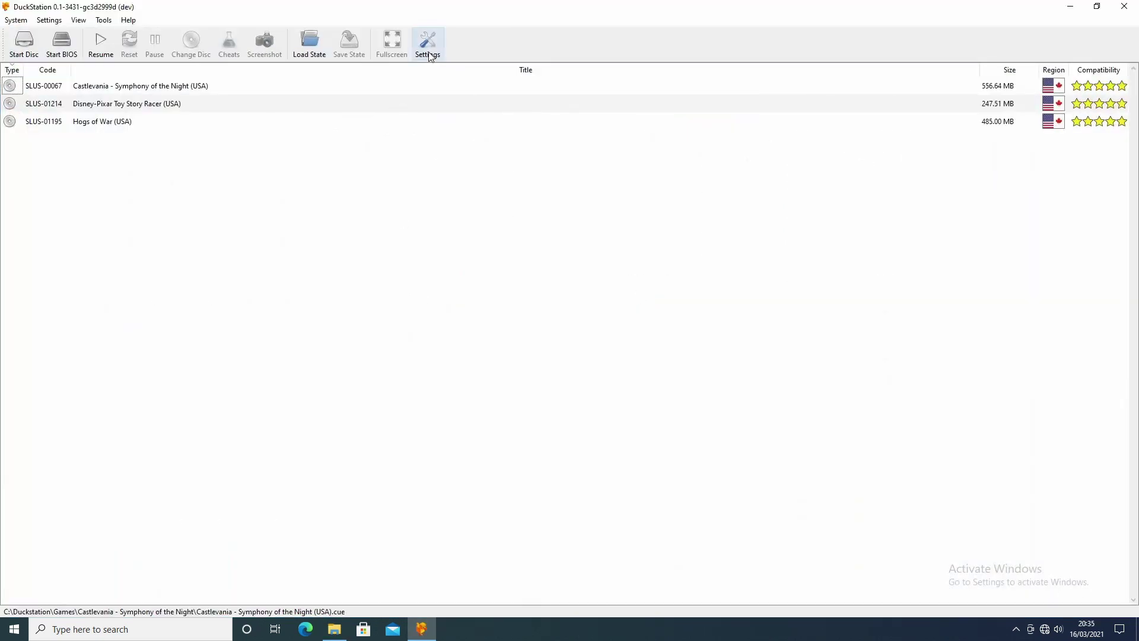
Set the BIOS directory to C:/Duckstation/Bios in the emulator's BIOS settings and check the Fast Boot option's description
left_click(430, 48)
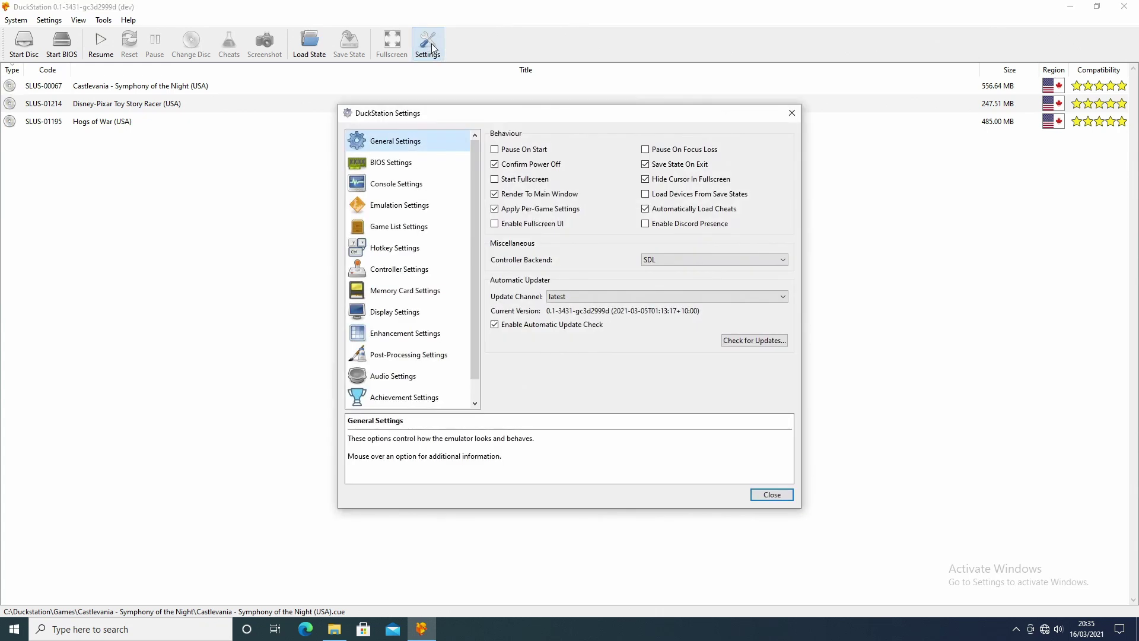
left_click(403, 168)
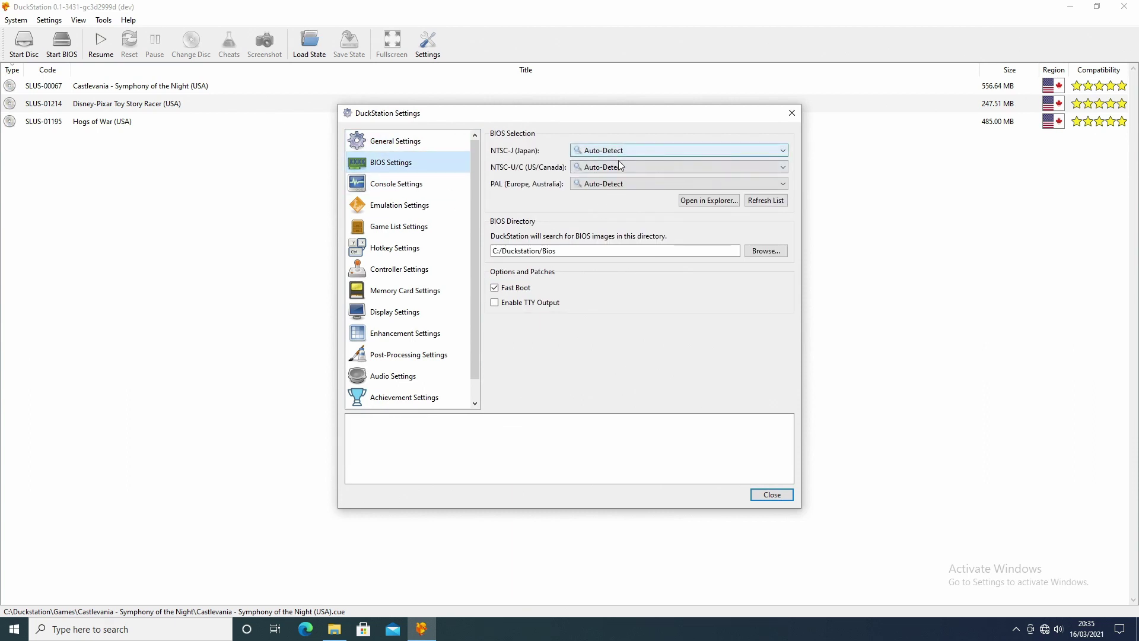
mouse_move(737, 286)
left_click(765, 251)
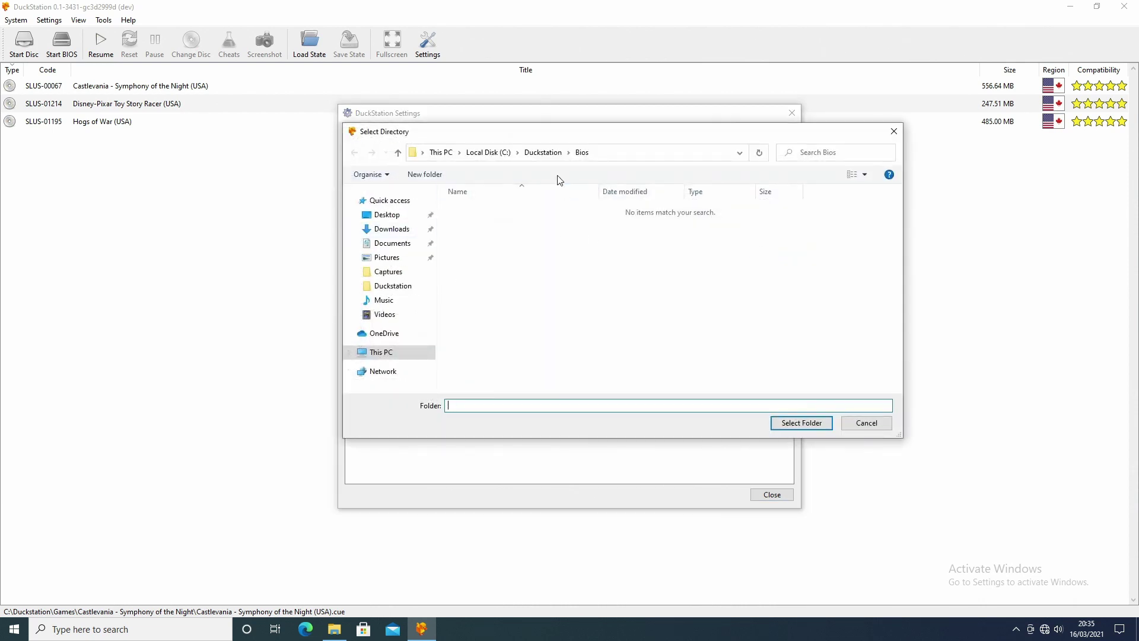
left_click(584, 153)
left_click(801, 423)
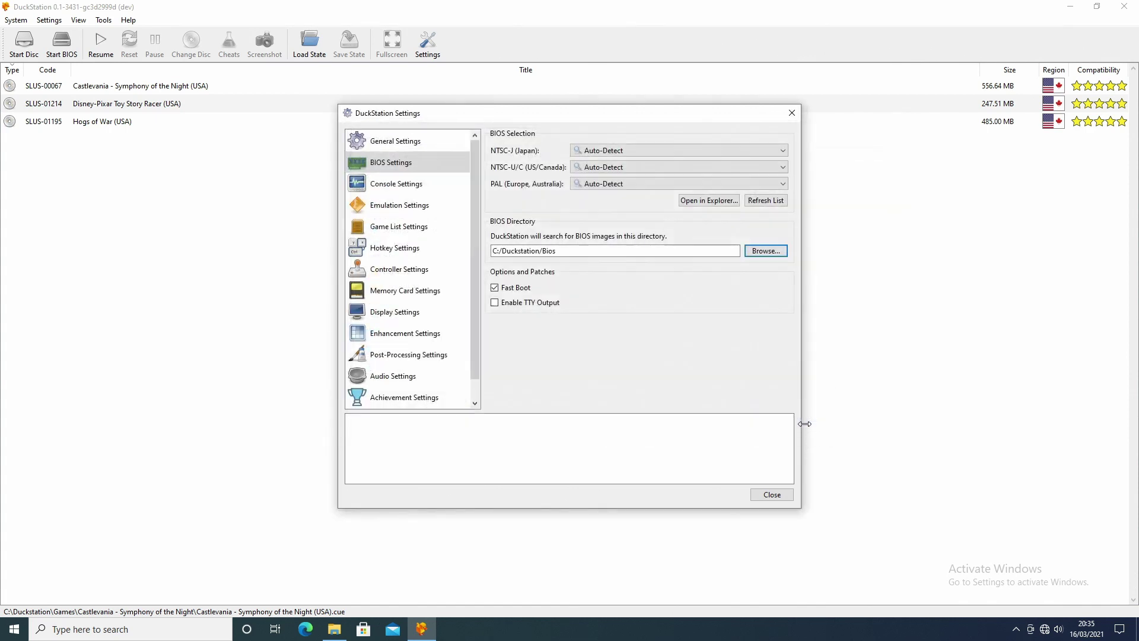
left_click(496, 288)
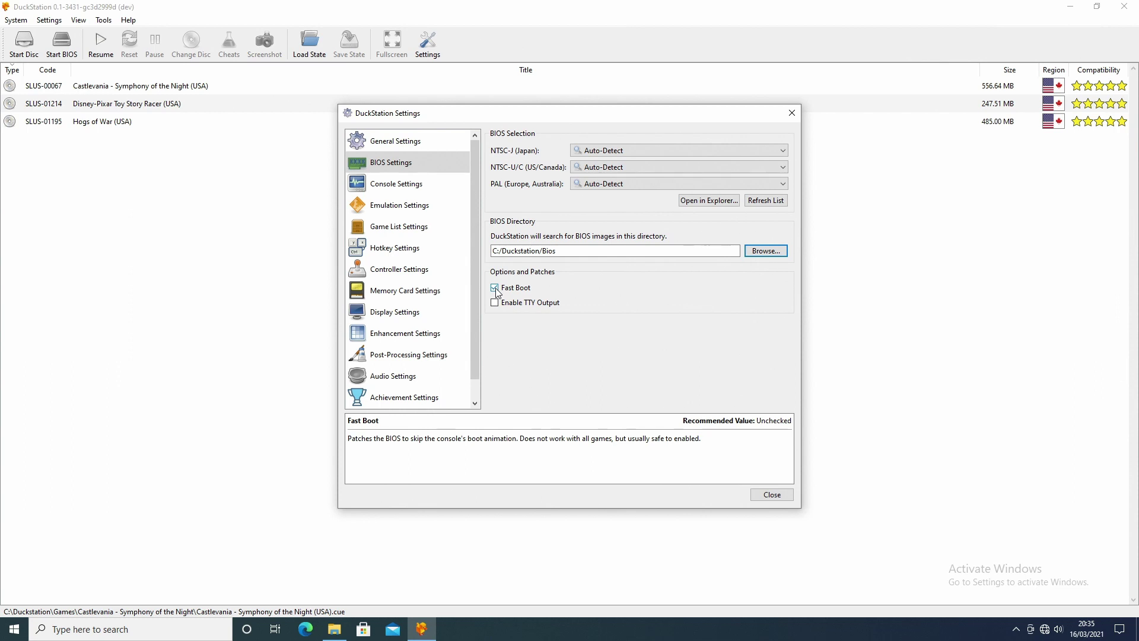
Review the emulator's General, Console and Emulation settings, including the Use Read Thread option's description
left_click(404, 143)
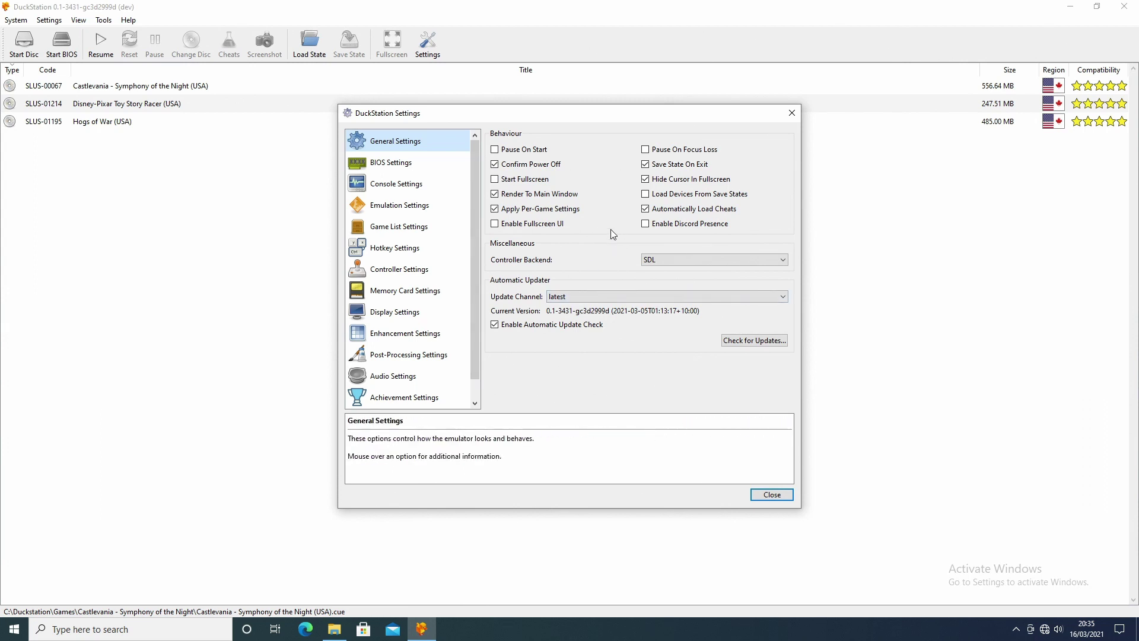
left_click(411, 183)
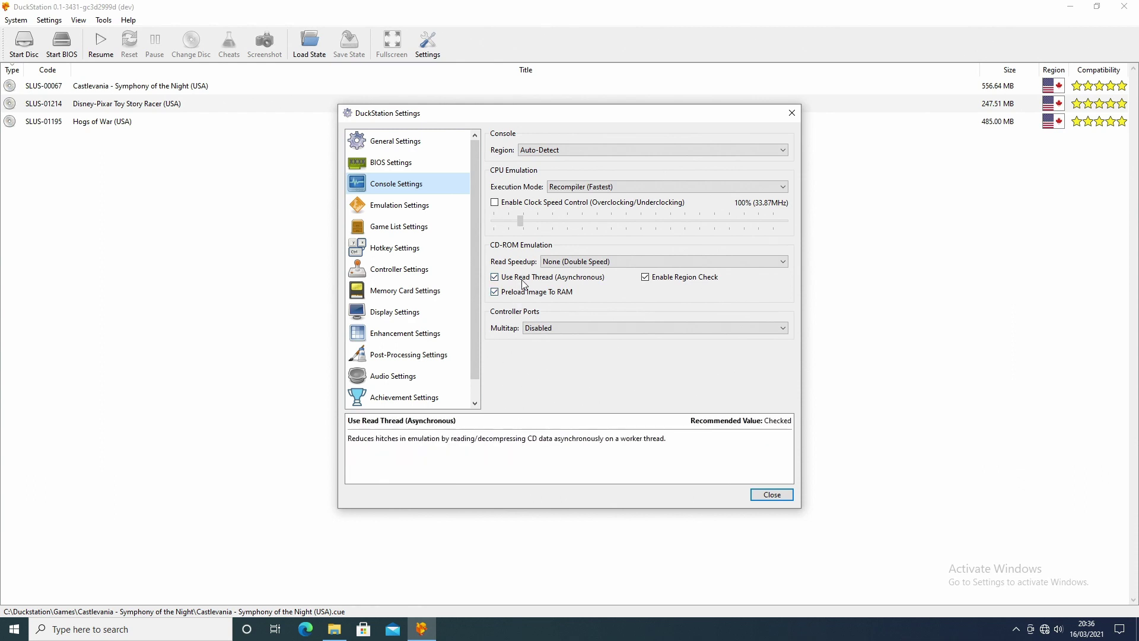
left_click(406, 208)
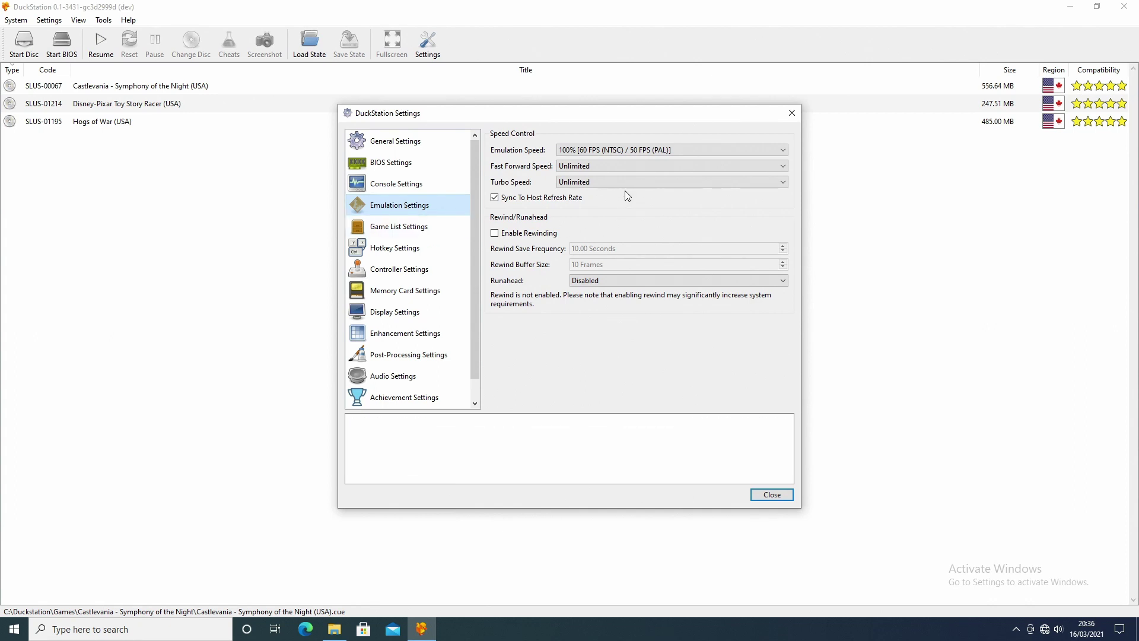
Try to add C:\Duckstation\Games as a search directory in the Game List settings, cancelling at the recursive scan question
left_click(391, 229)
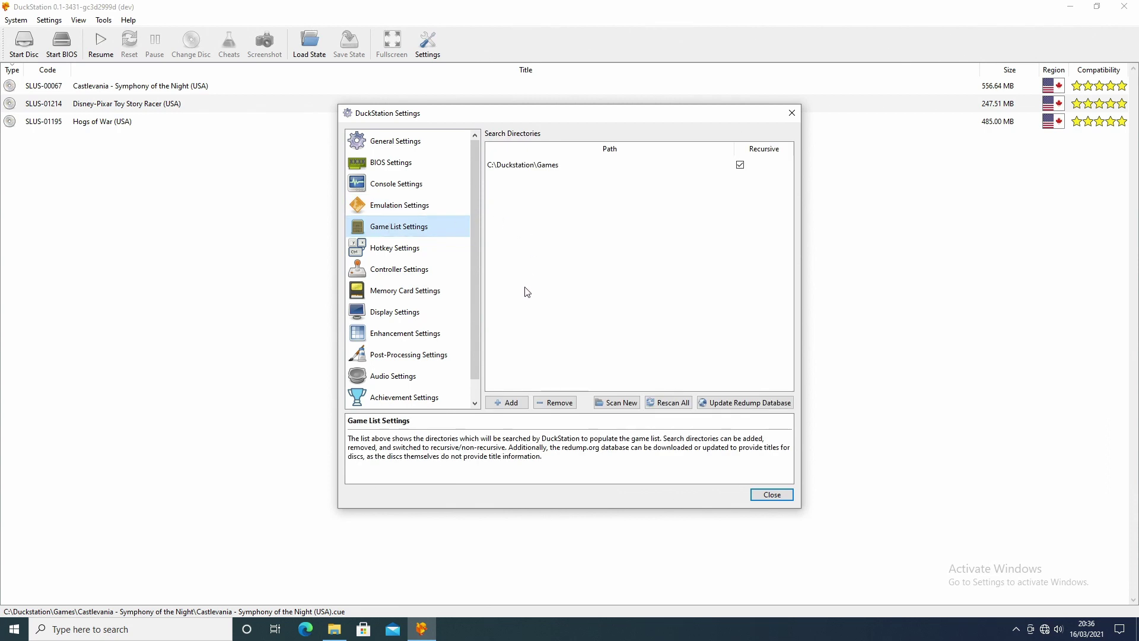
left_click(507, 402)
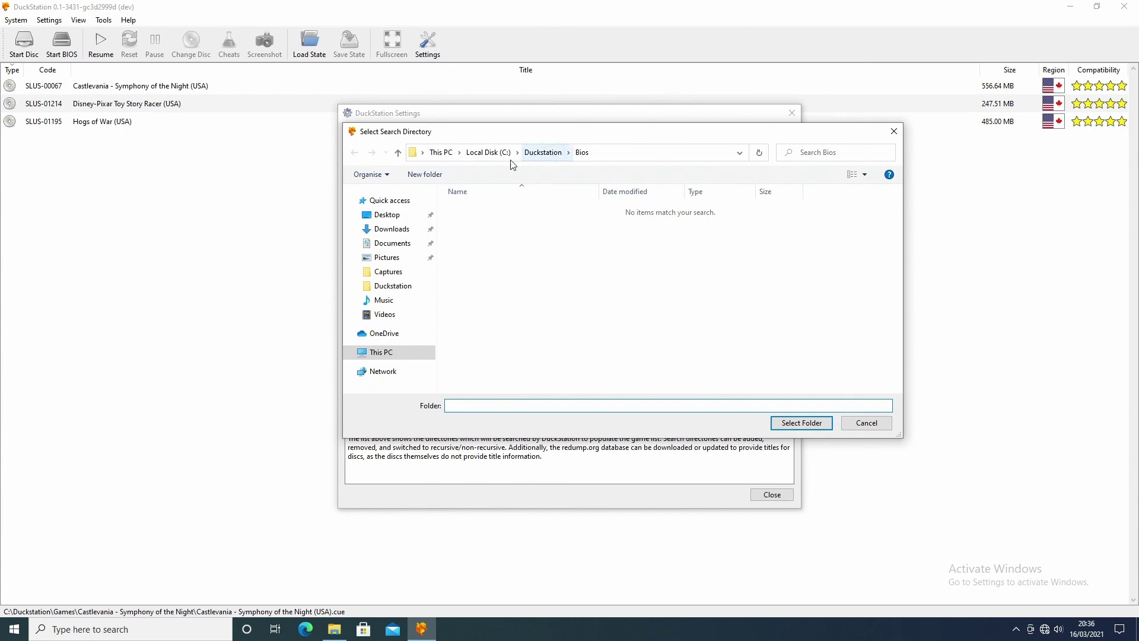
left_click(479, 154)
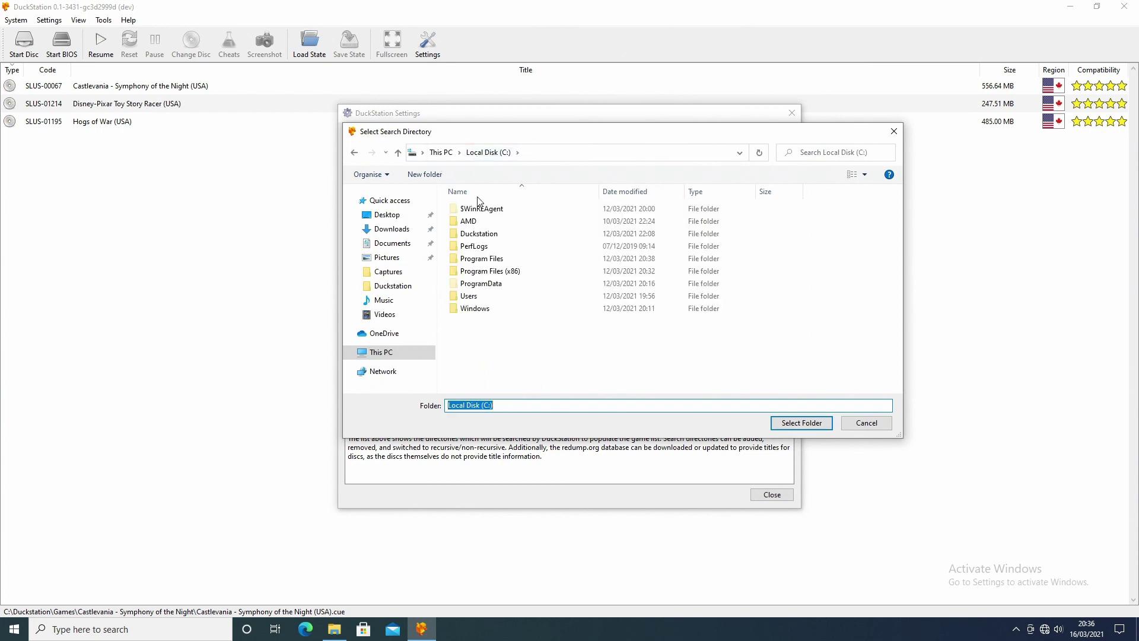
double_click(481, 234)
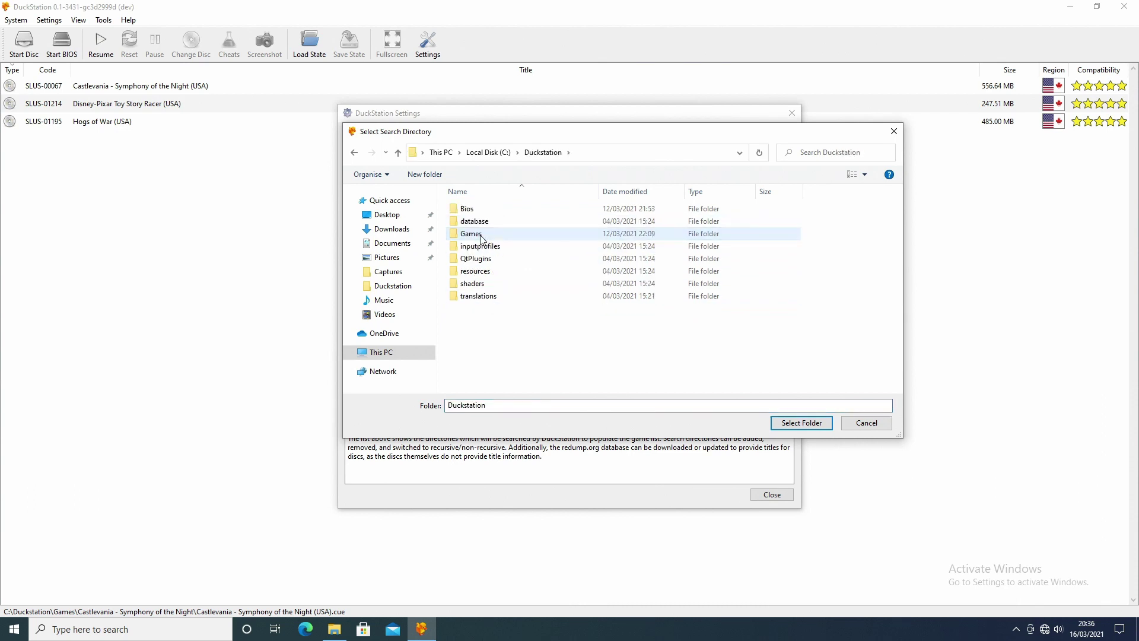
double_click(487, 240)
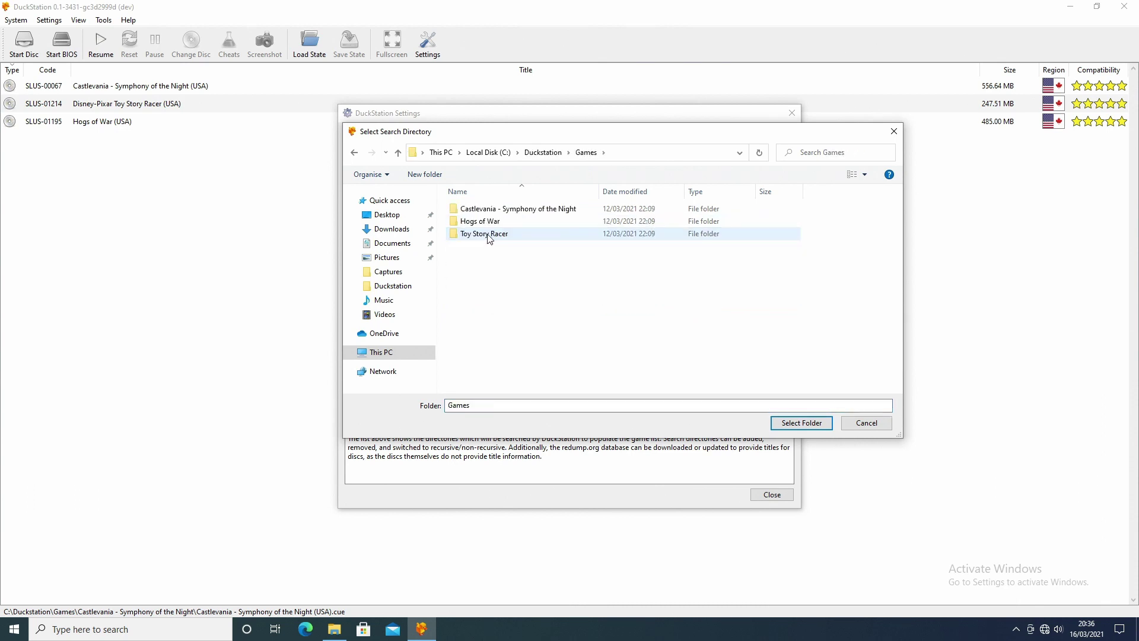
left_click(800, 423)
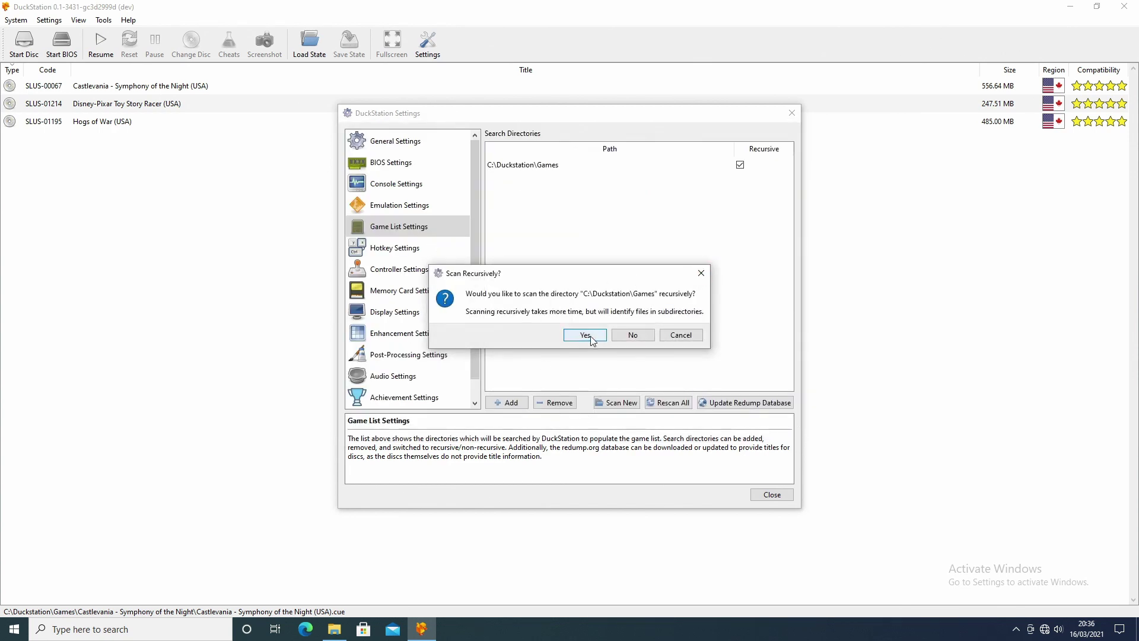
left_click(701, 273)
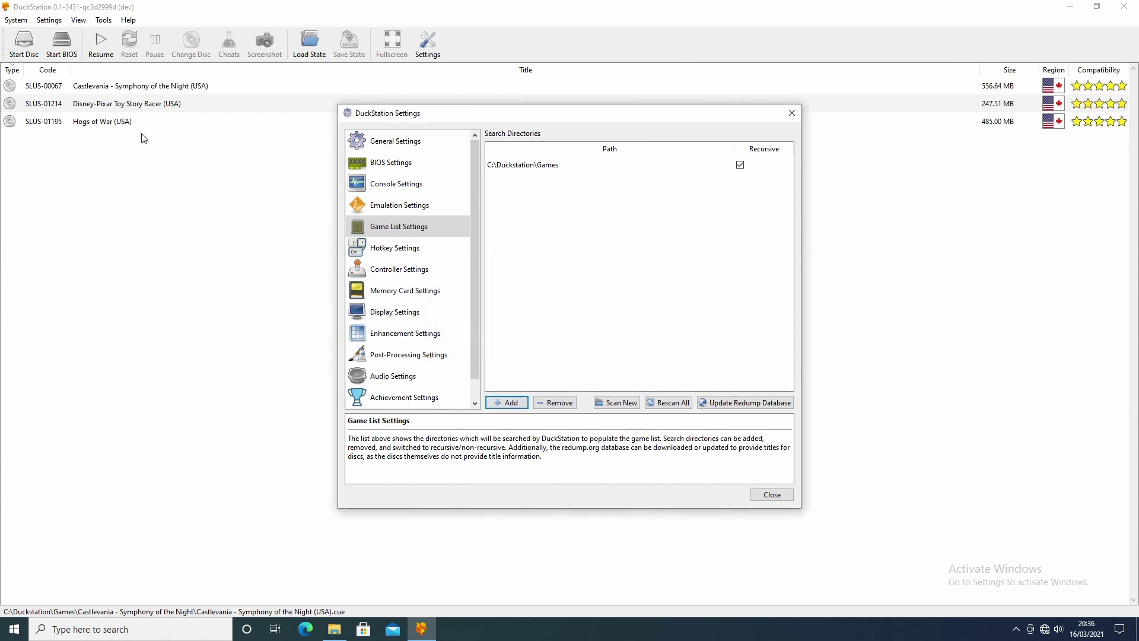
Examine the Port 1 button bindings in the Controller settings and the available targets for saving a controller profile
left_click(400, 271)
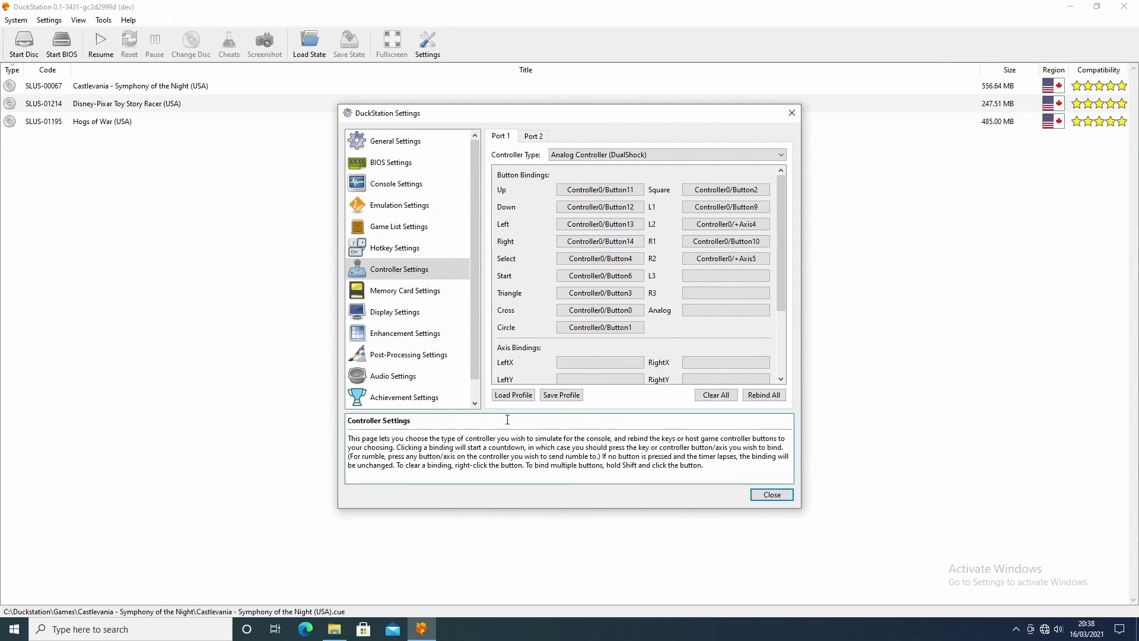
left_click(556, 395)
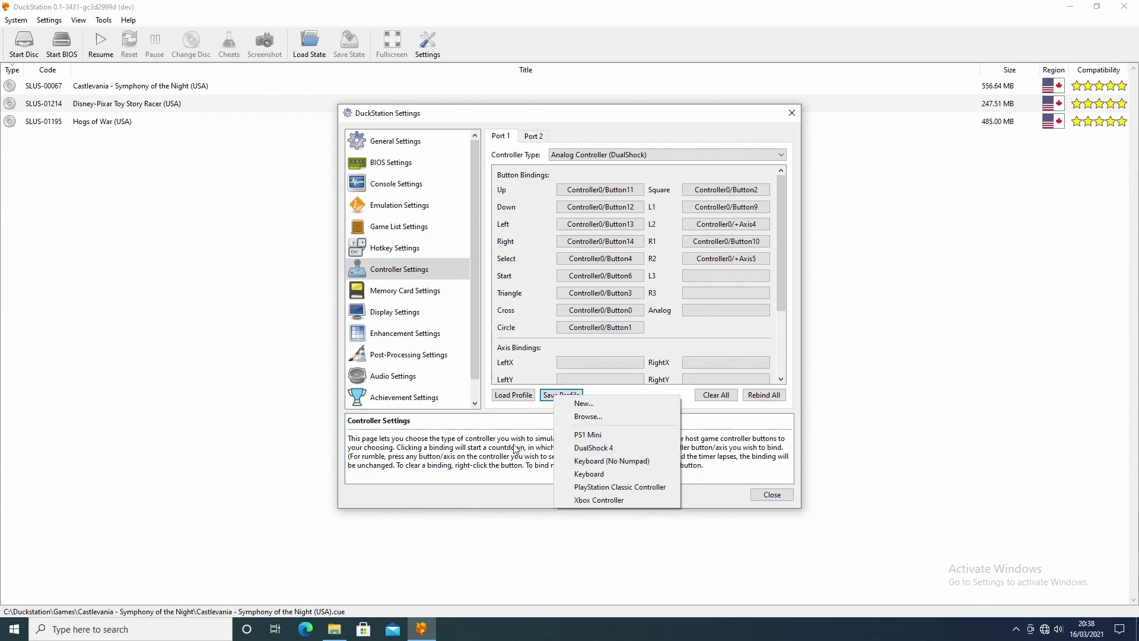
left_click(482, 423)
Examine the General, Graphics and Save States key assignments in the Hotkey settings
left_click(399, 254)
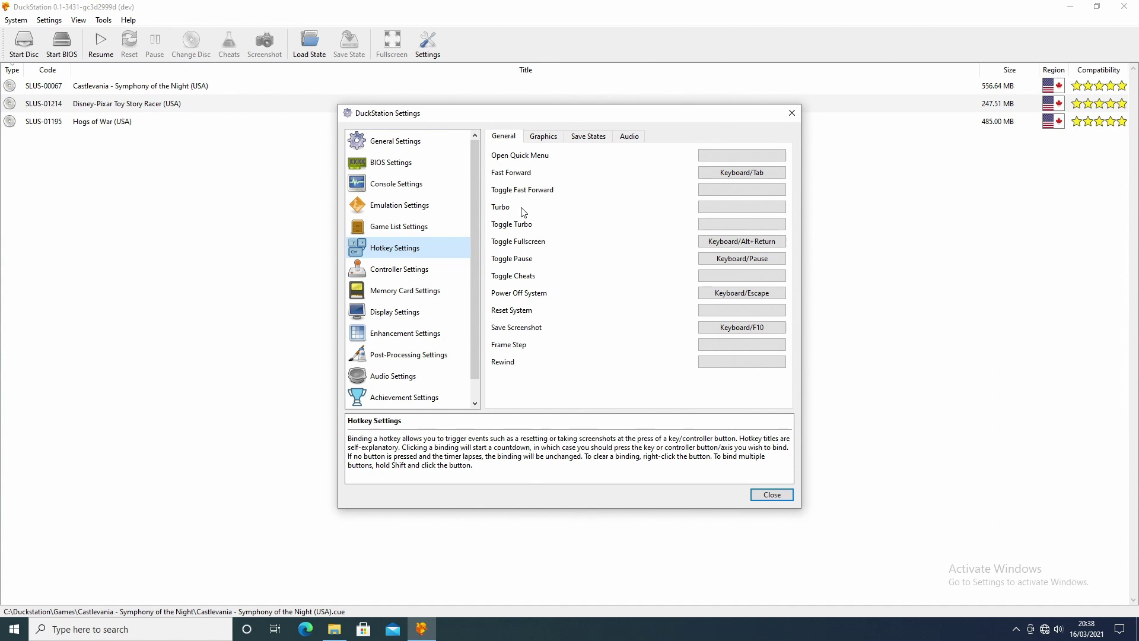
left_click(556, 139)
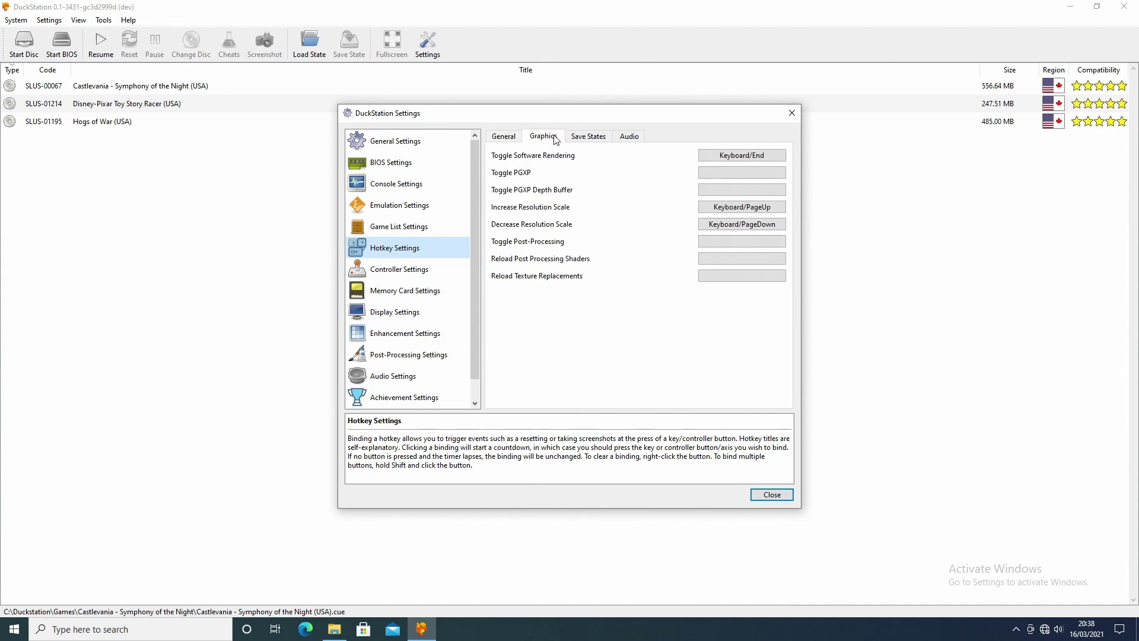
left_click(596, 140)
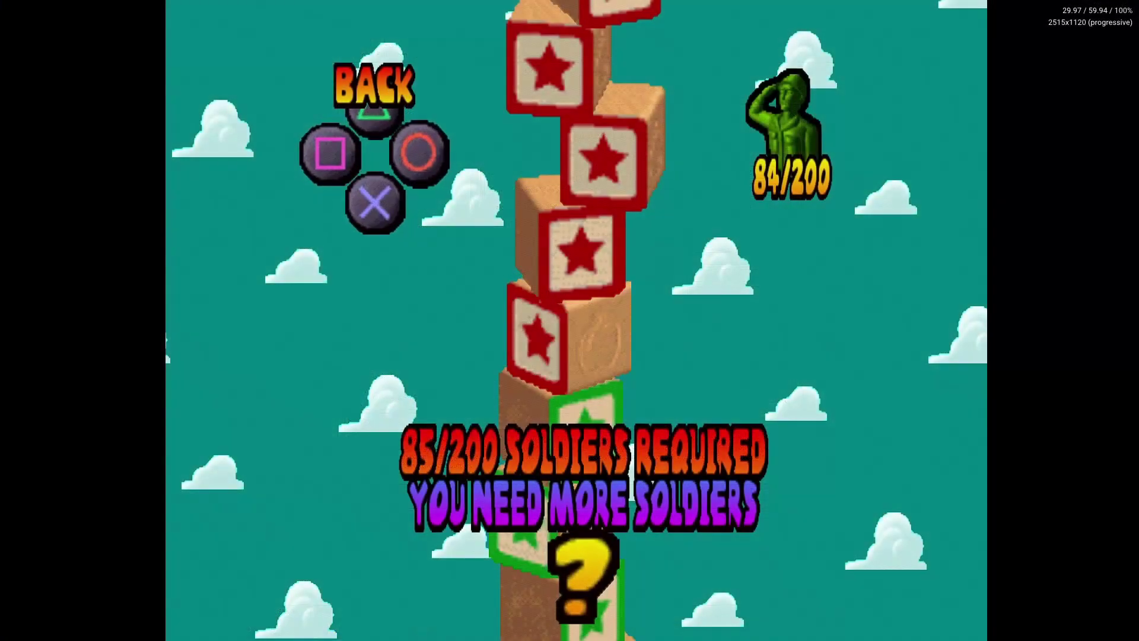
Save the current Toy Story Racer game to memory card slot 1, overwriting the existing save
key("F2")
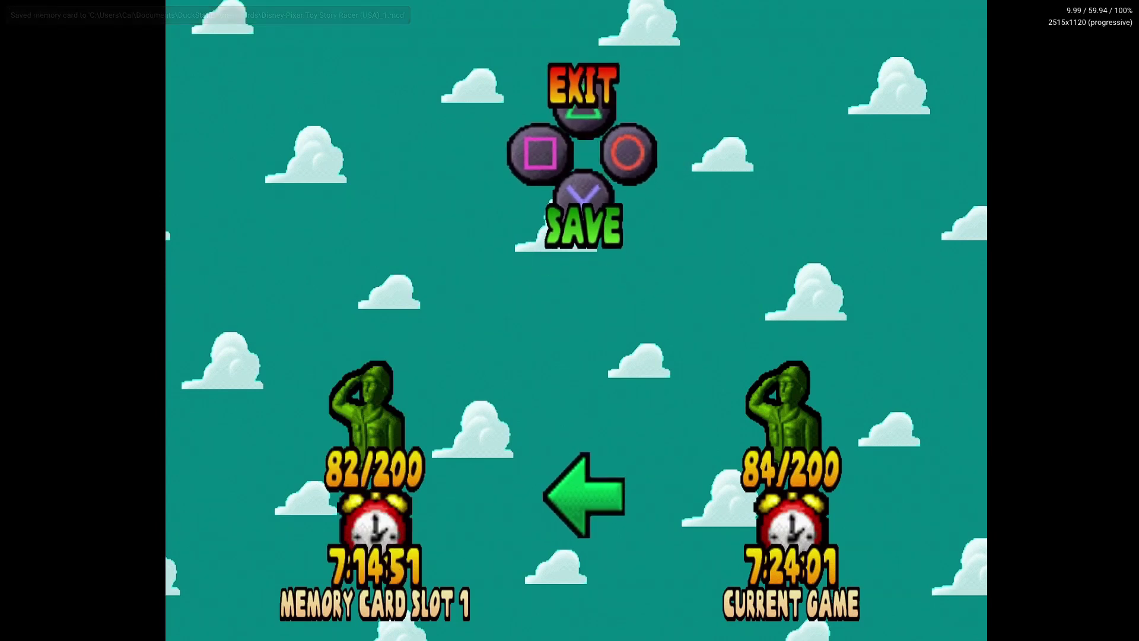
key("k")
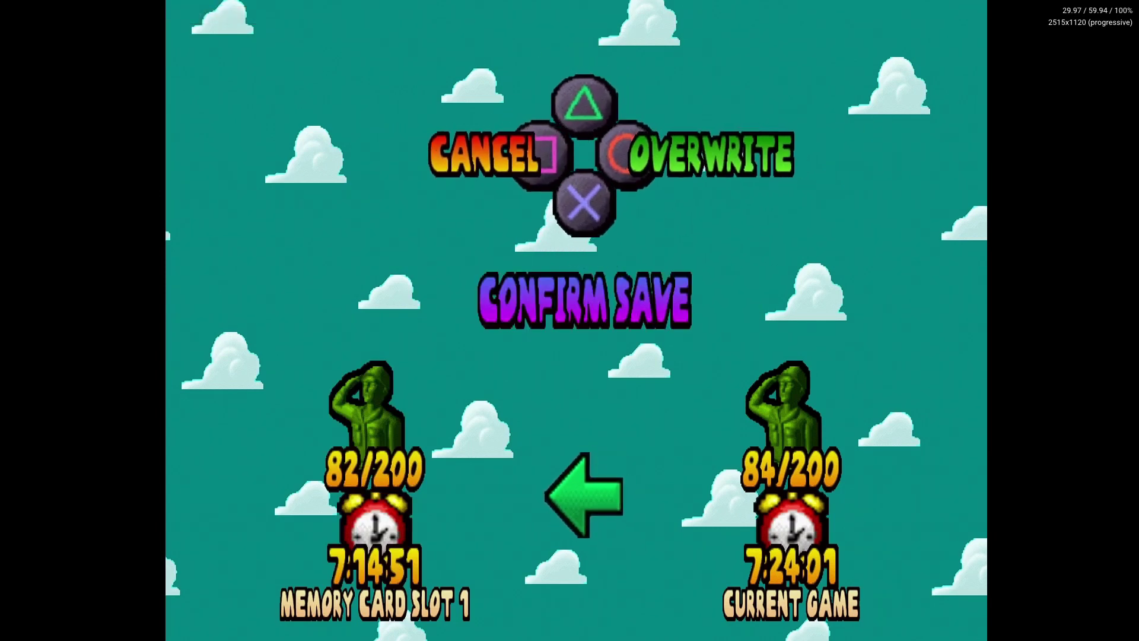
key("l")
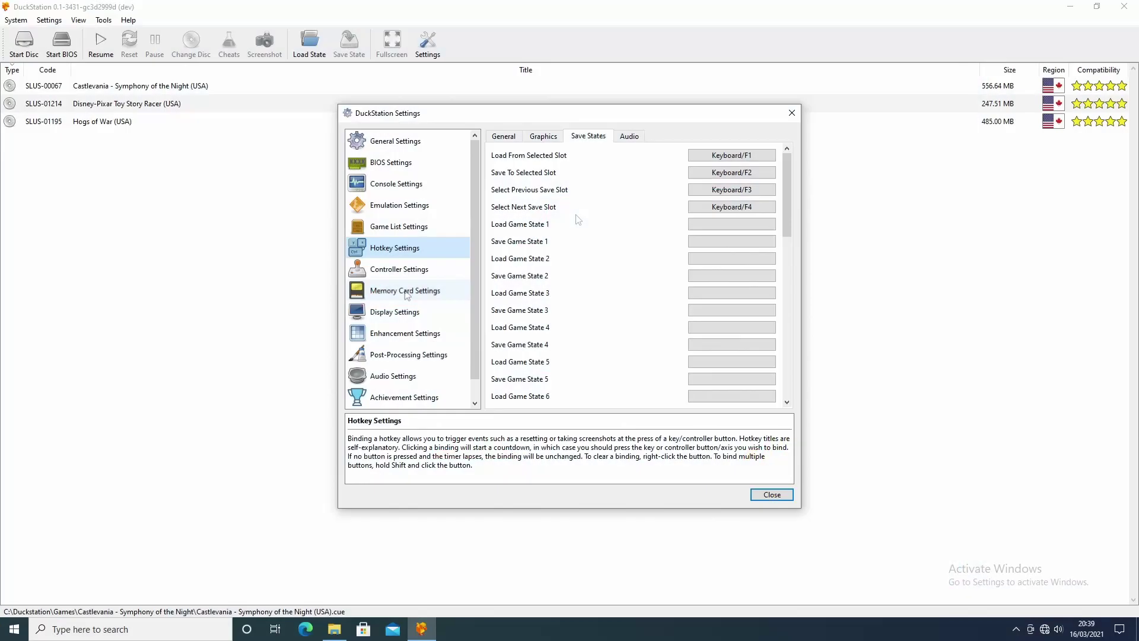
Review the Memory Card settings and the Display settings, including the VSync option's description
left_click(407, 294)
mouse_move(577, 314)
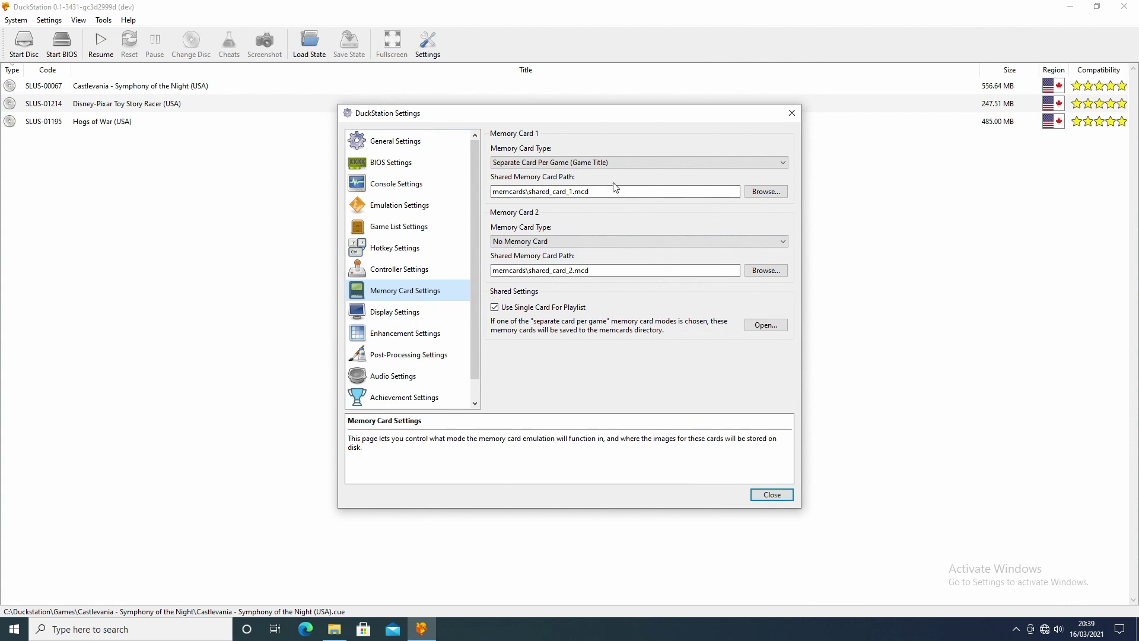
left_click(400, 313)
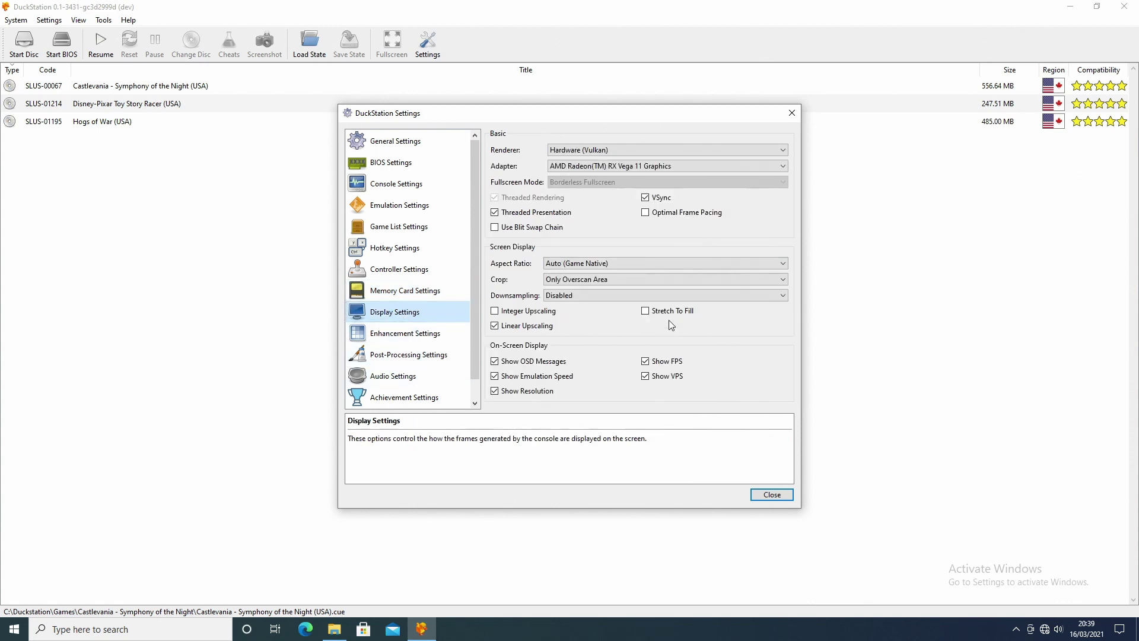
mouse_move(600, 221)
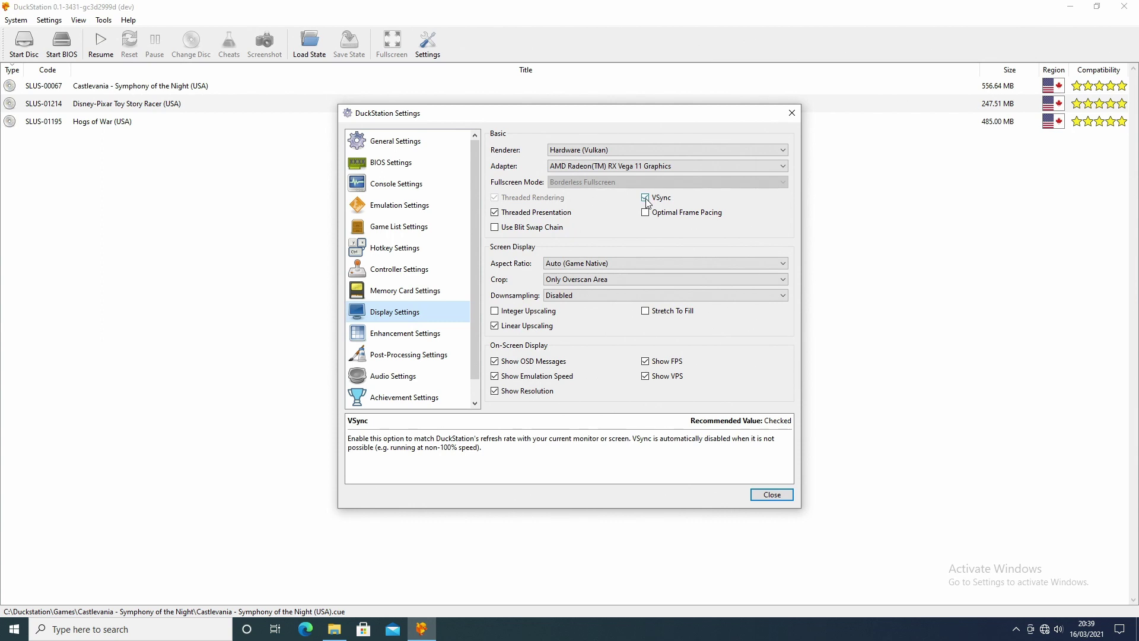
Set the display renderer to Hardware (Vulkan) and the adapter to AMD Radeon(TM) RX Vega 11 Graphics
left_click(602, 150)
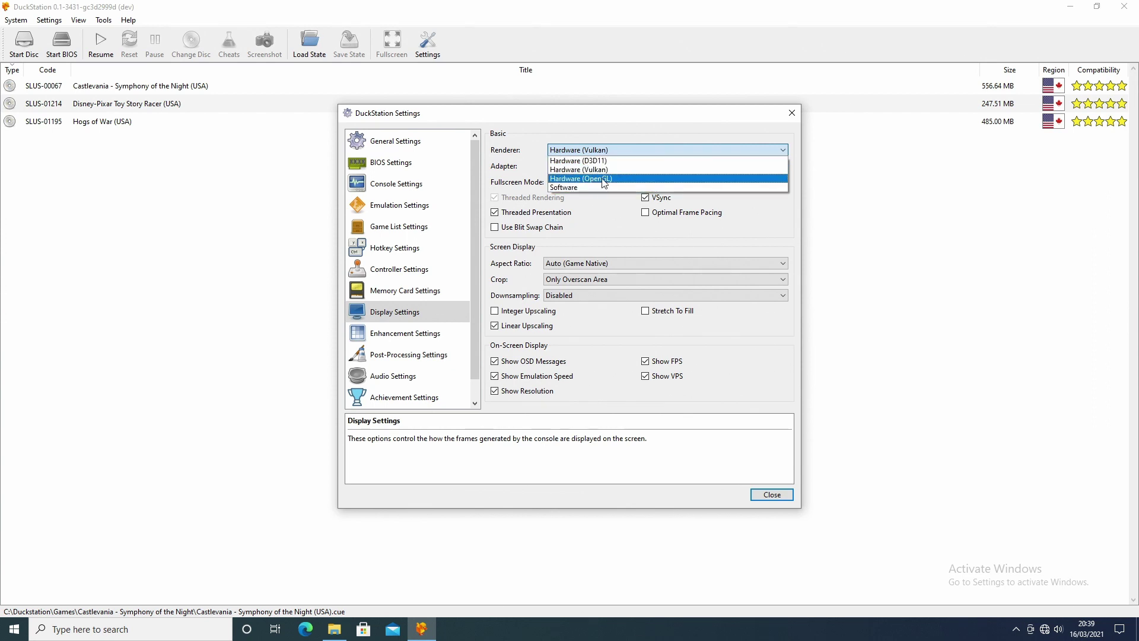
left_click(608, 170)
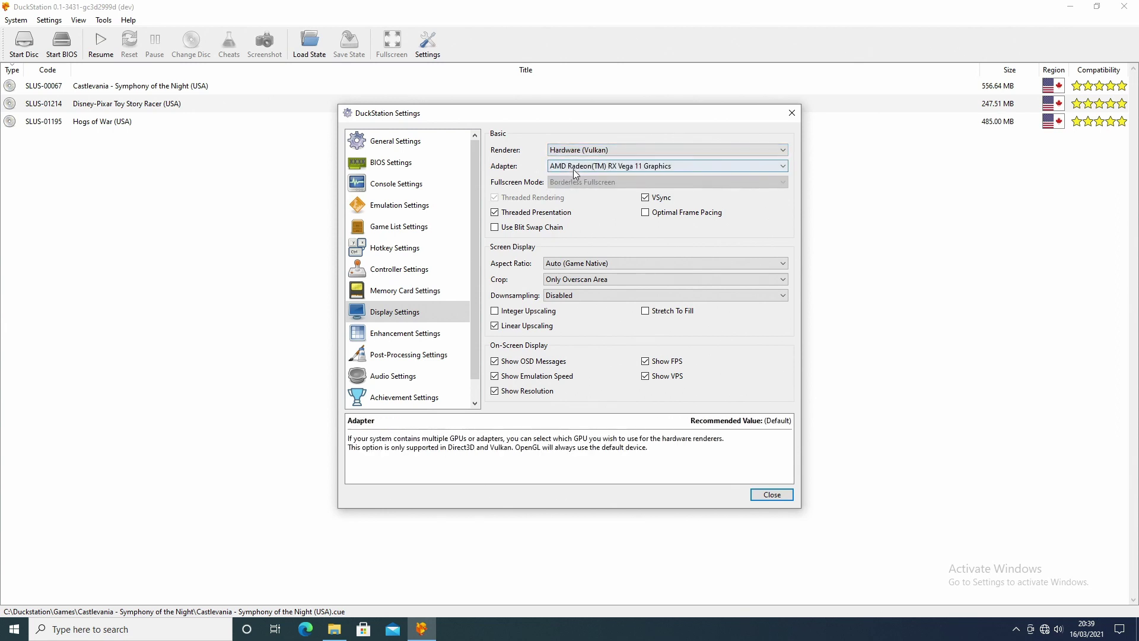
left_click(578, 167)
left_click(585, 170)
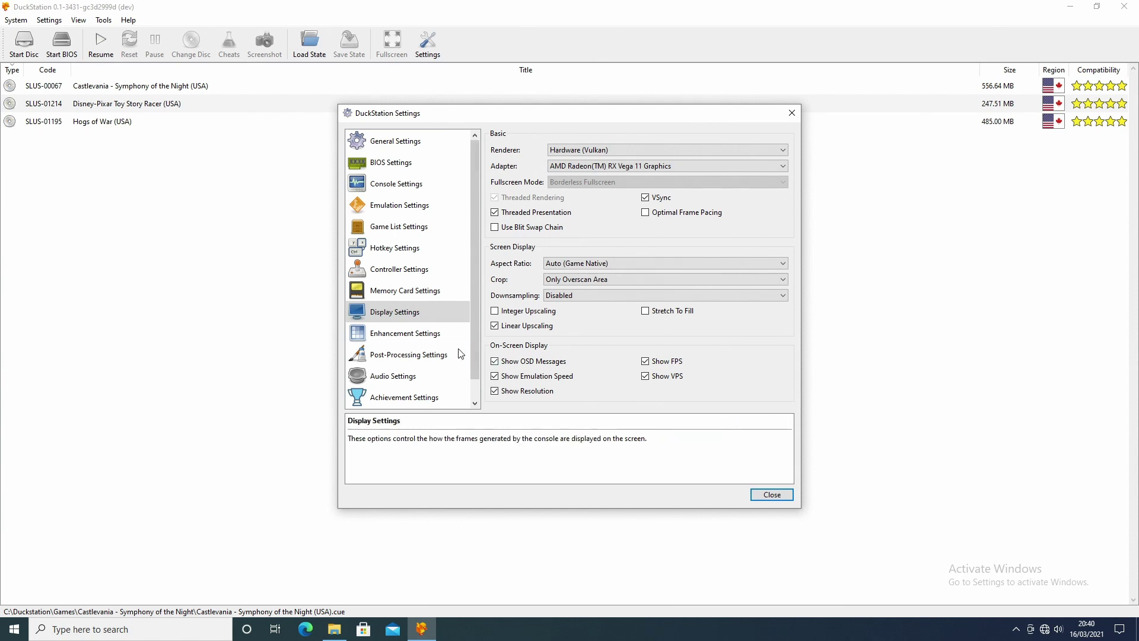
Look through the texture filtering choices in the Enhancement settings and check the Multisample Antialiasing description
left_click(391, 335)
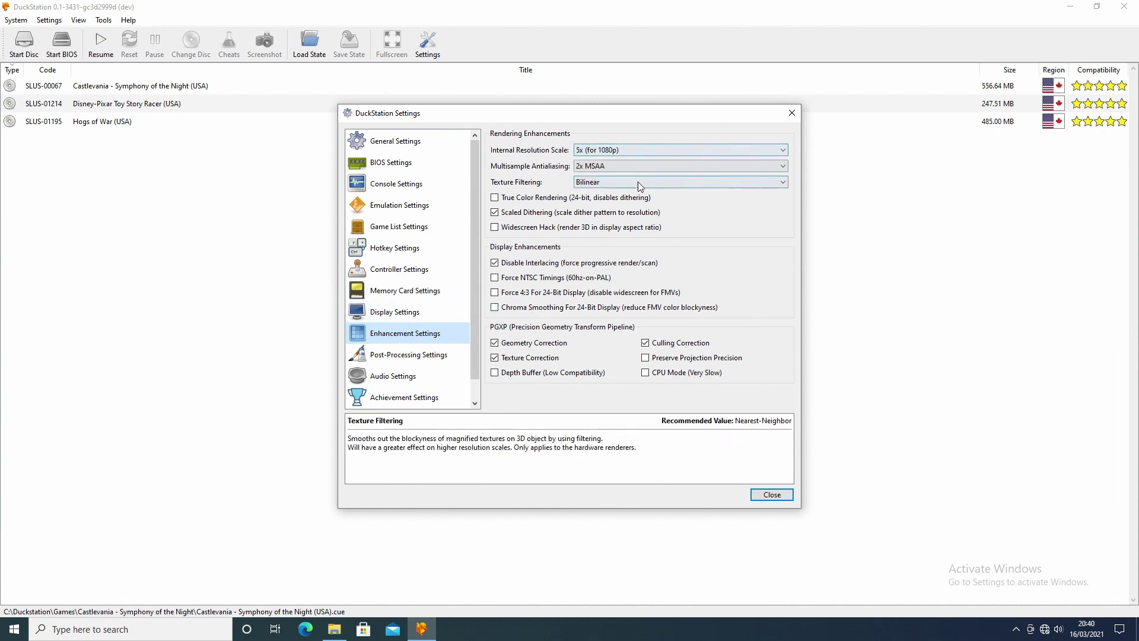
left_click(610, 183)
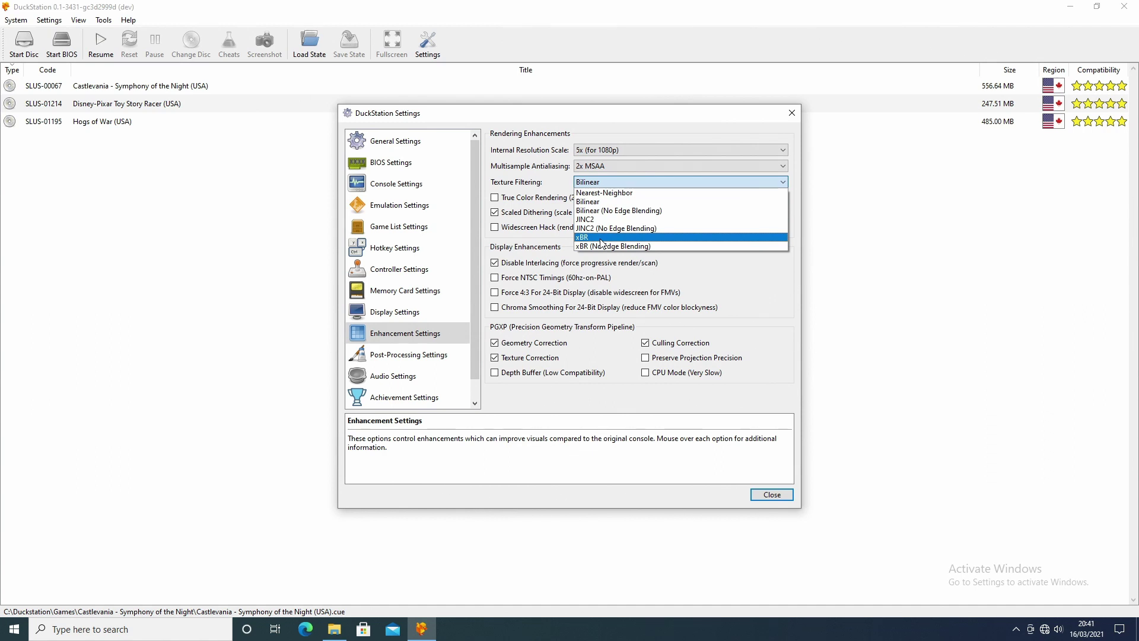
left_click(621, 181)
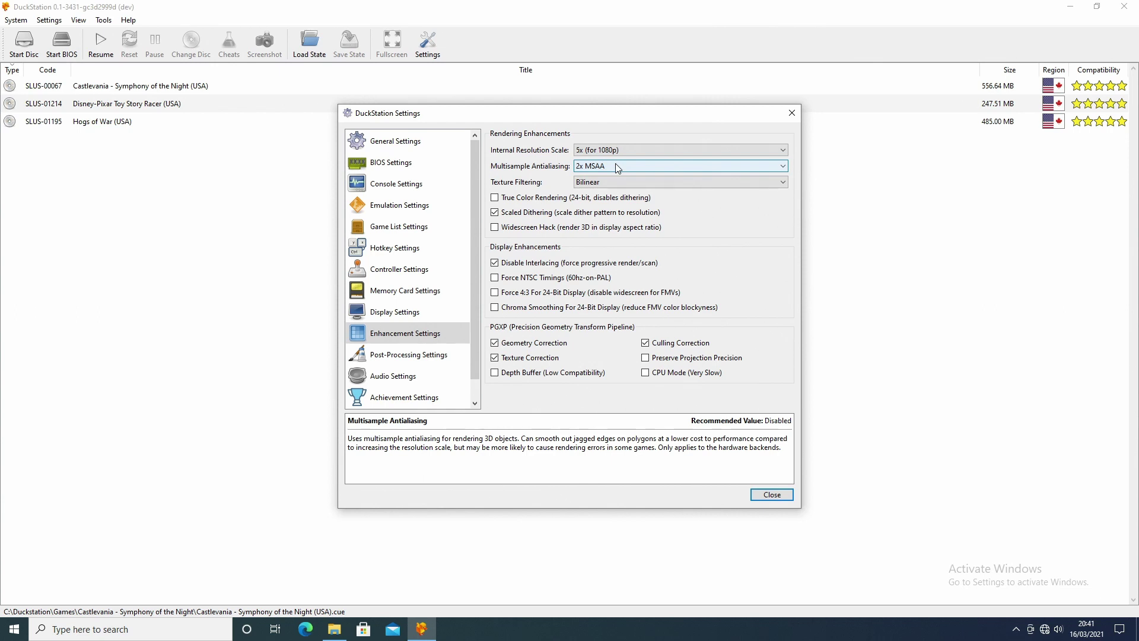
Review the Post-Processing, Audio and Achievement settings
left_click(423, 356)
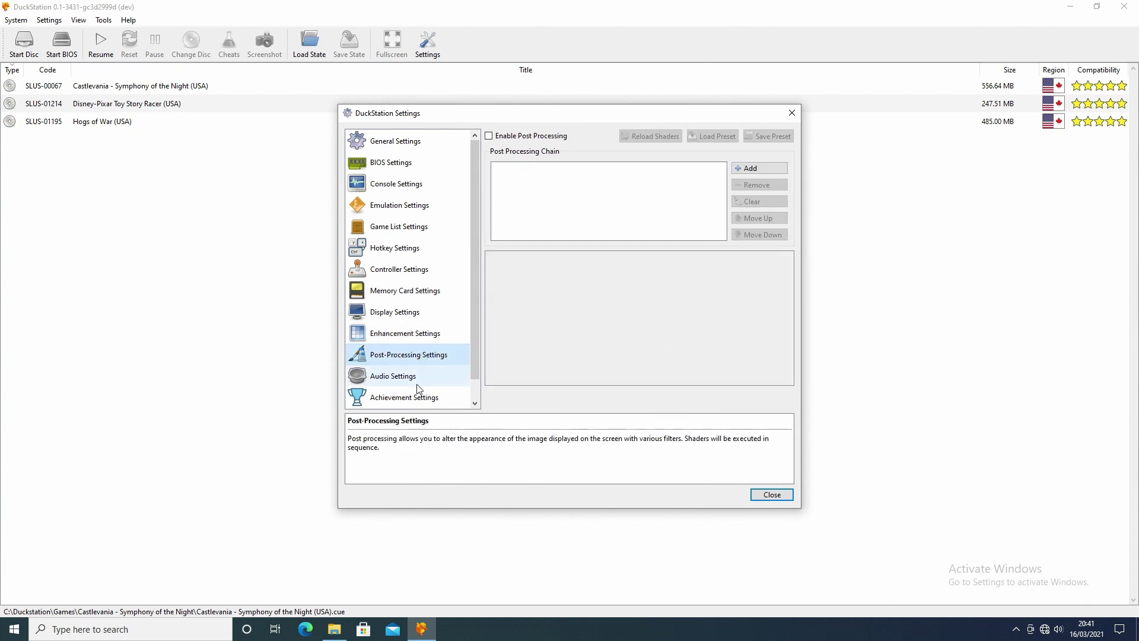
left_click(418, 385)
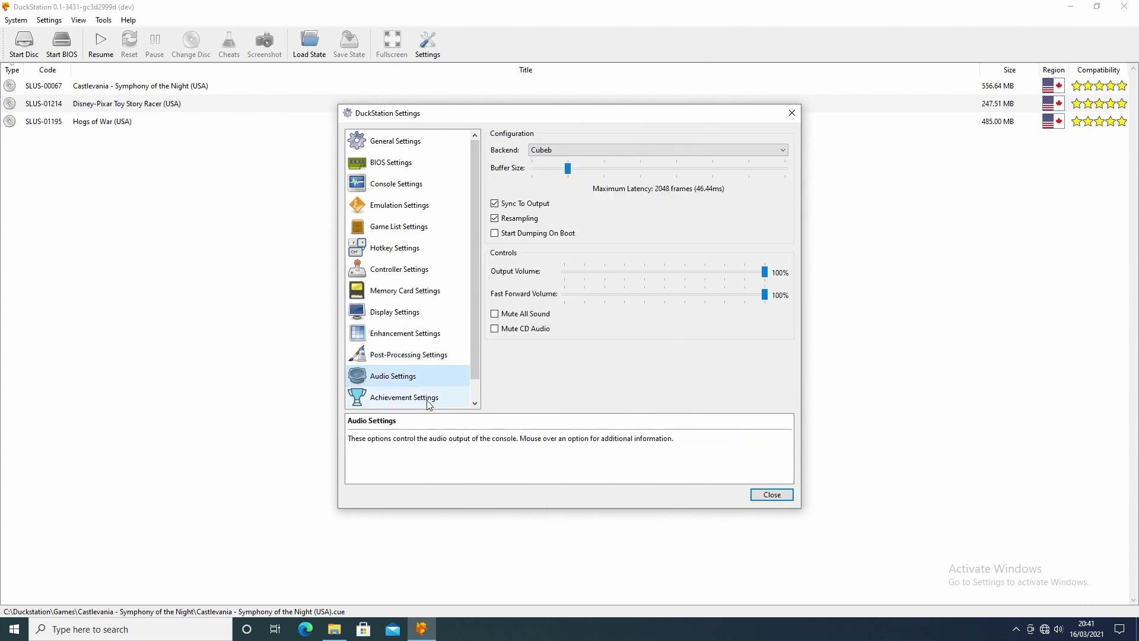
left_click(429, 406)
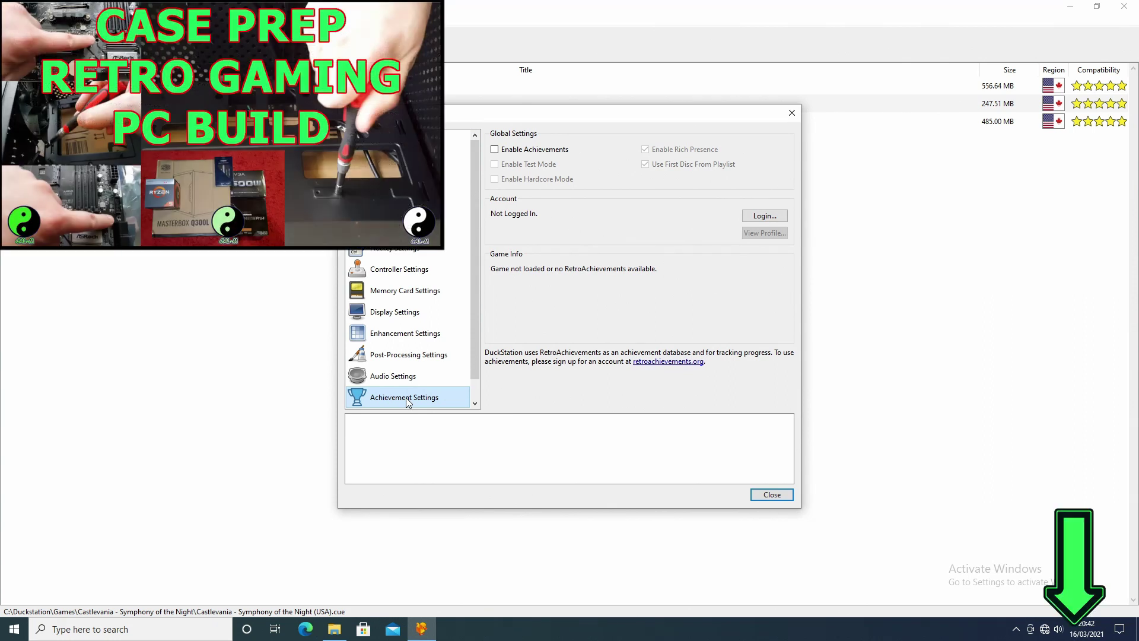
Launch Castlevania - Symphony of the Night (USA), close the settings dialog and display the game in fullscreen
left_click(257, 335)
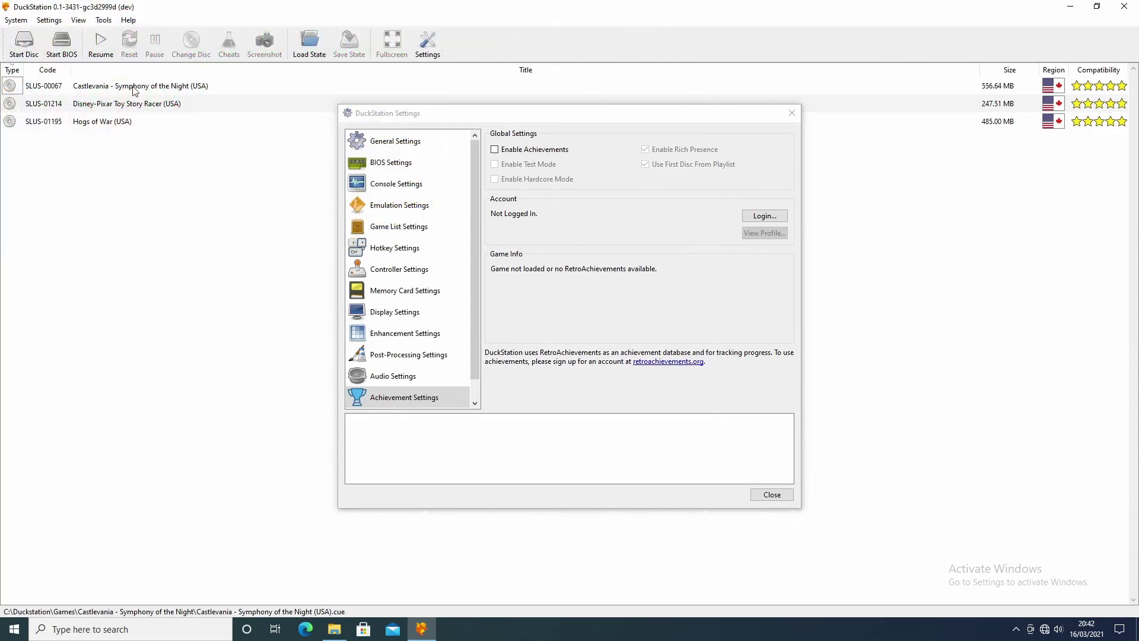
double_click(133, 87)
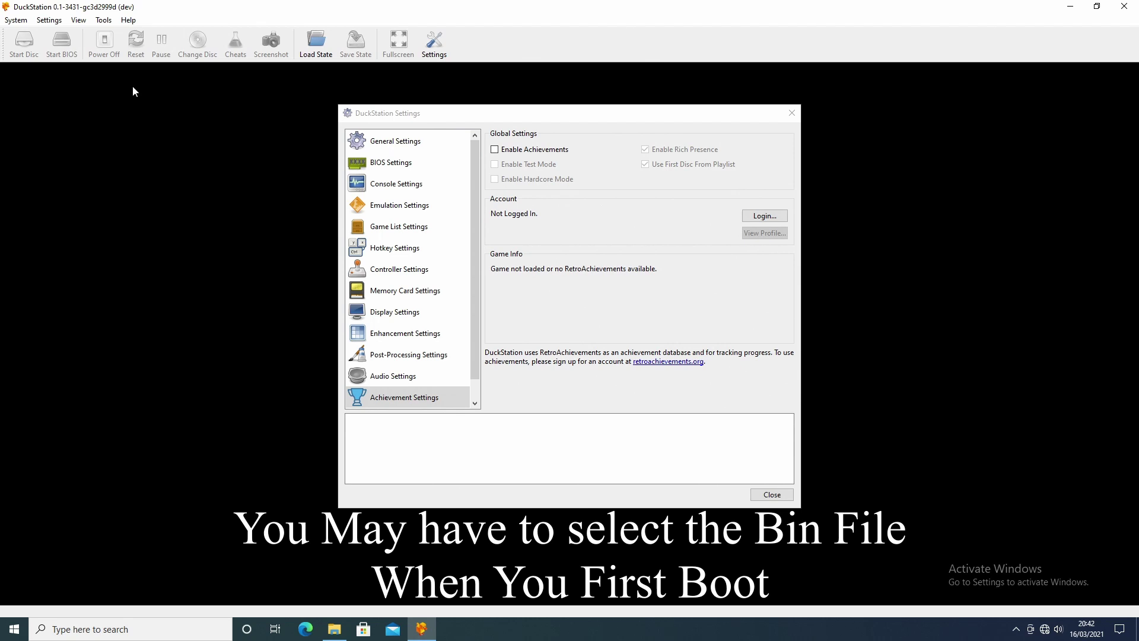
left_click(794, 112)
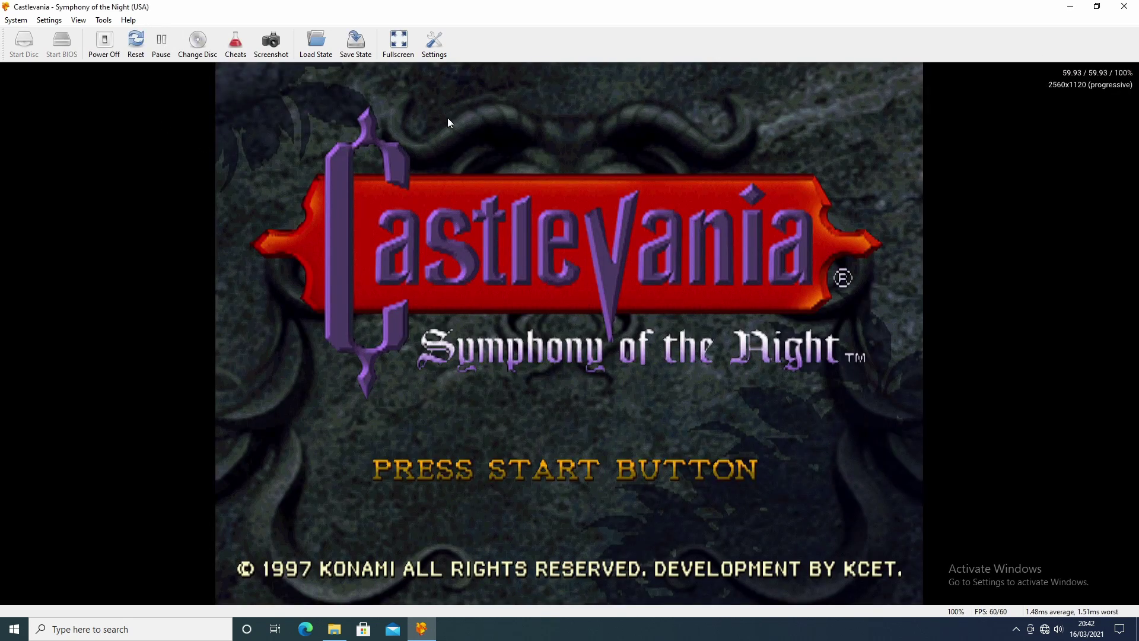
left_click(399, 42)
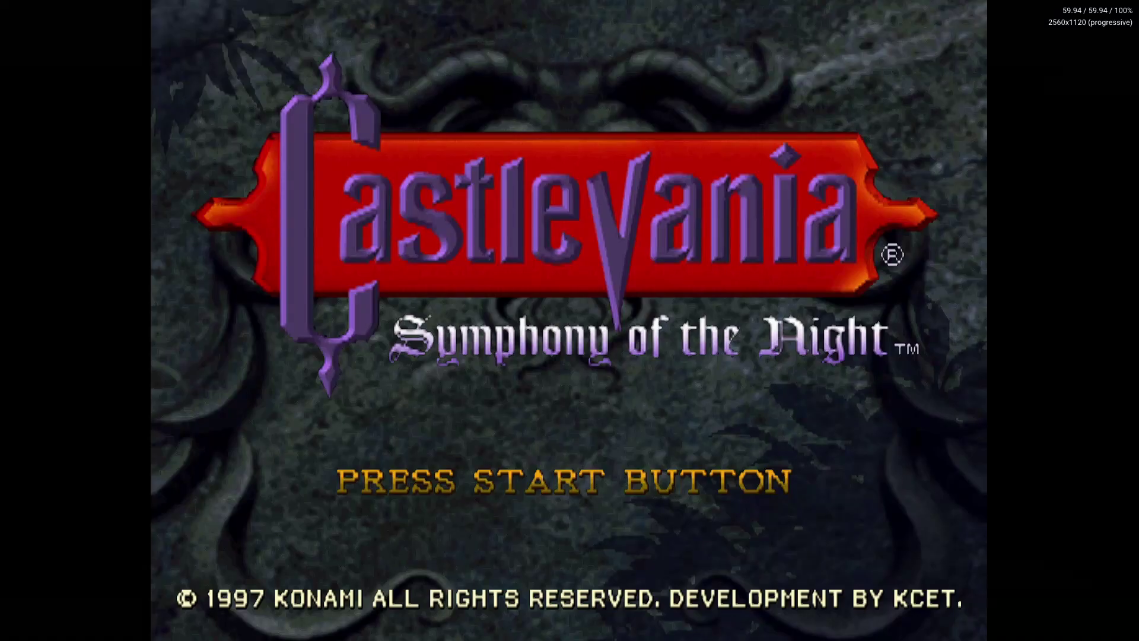